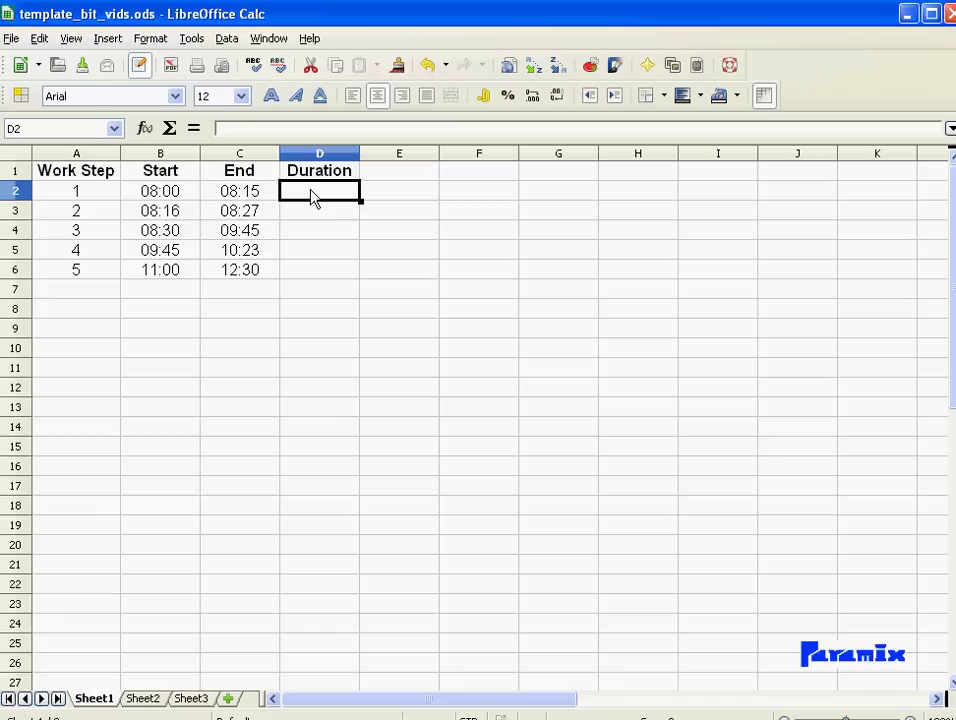
Enter the formula =C2-B2 in D2 to compute the first step's duration.
{"action": "type", "text": "="}
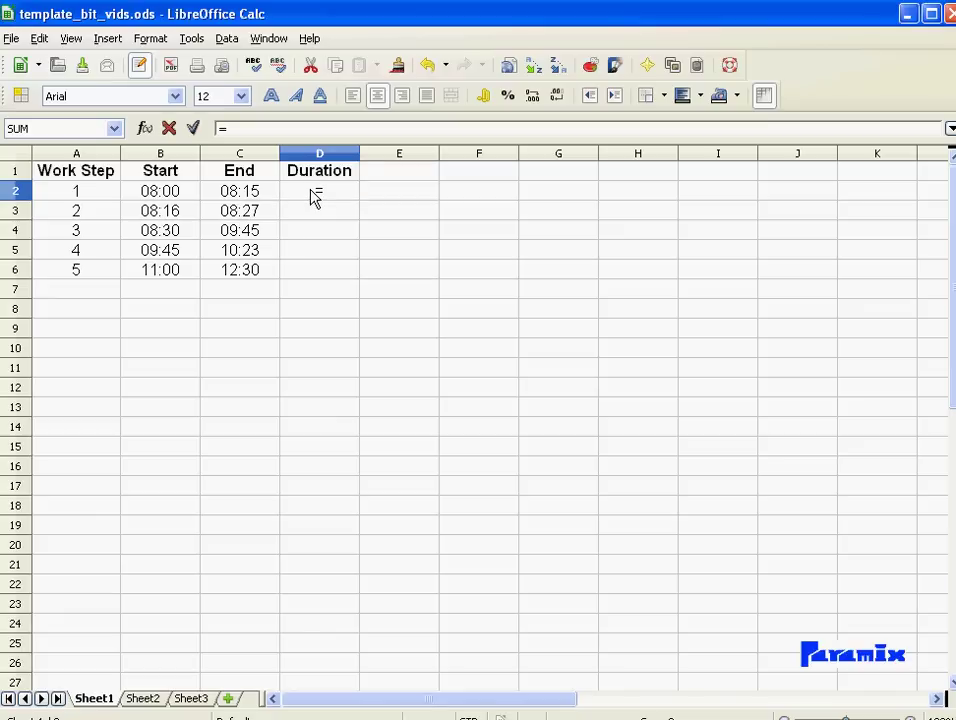
{"action": "left_click", "coordinate": [262, 200]}
{"action": "type", "text": "-"}
{"action": "left_click", "coordinate": [170, 201]}
{"action": "key", "text": "Return"}
Fill the duration formula from D2 down to D6.
{"action": "left_click", "coordinate": [341, 197]}
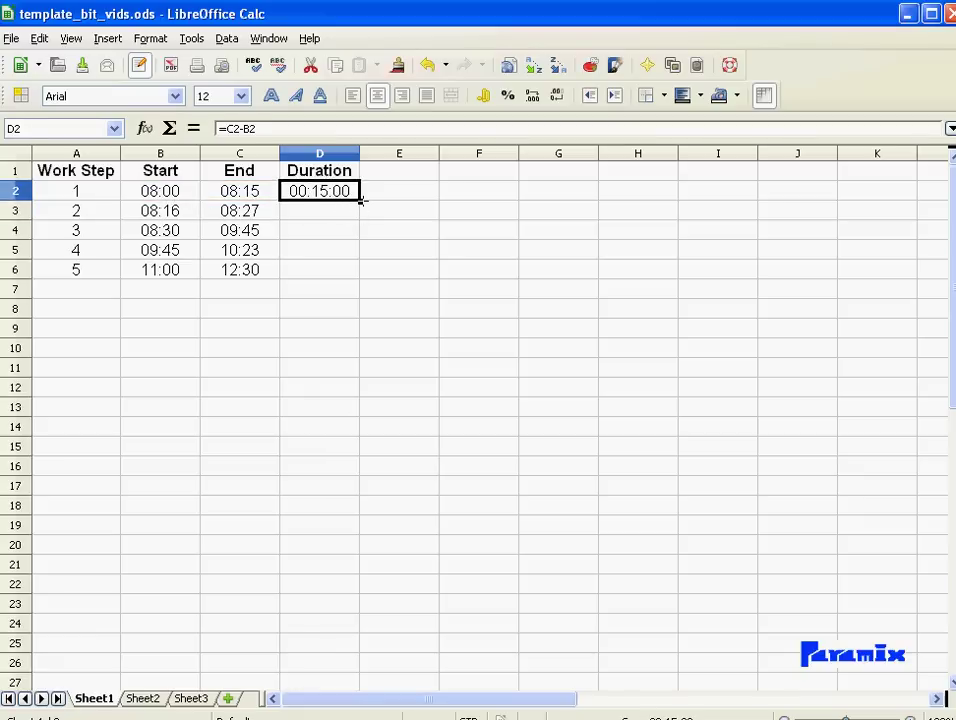
{"action": "left_click_drag", "start_coordinate": [359, 201], "coordinate": [361, 278]}
{"action": "left_click", "coordinate": [300, 296]}
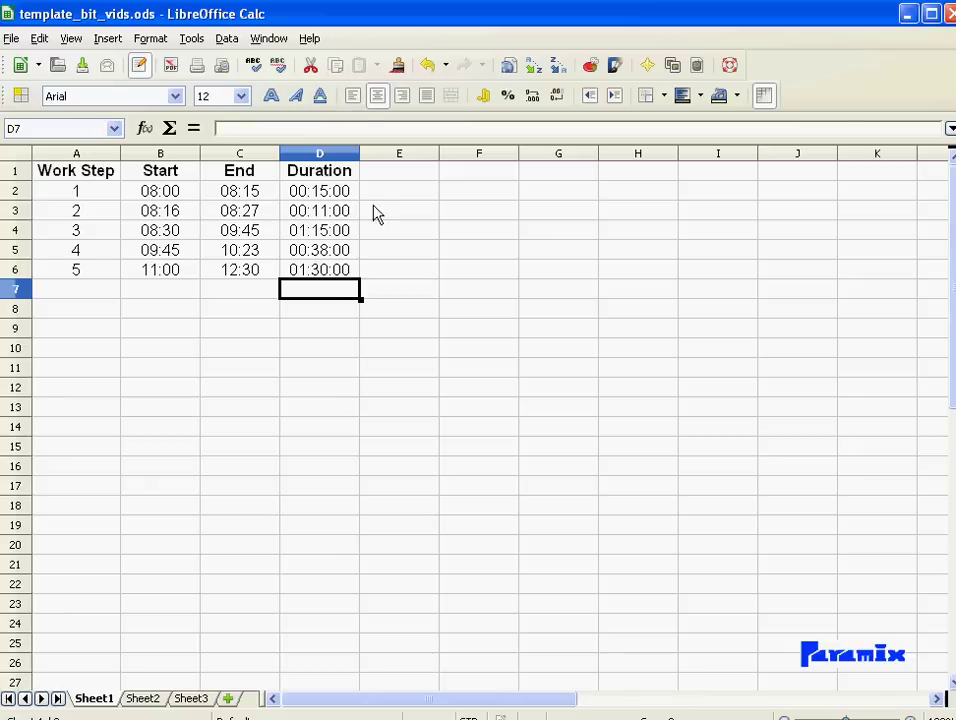
Change D2:D6's format code from HH:MM:SS to m:ss, showing durations like 15:00 and 38:00.
{"action": "left_click", "coordinate": [313, 196]}
{"action": "left_click_drag", "start_coordinate": [313, 196], "coordinate": [313, 271]}
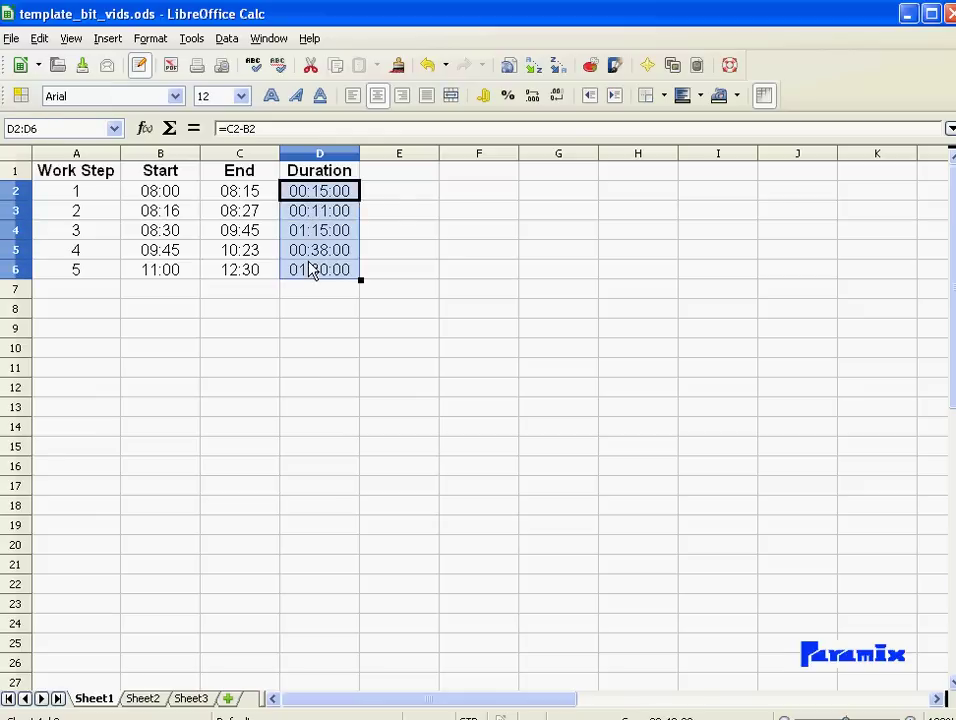
{"action": "left_click", "coordinate": [152, 40]}
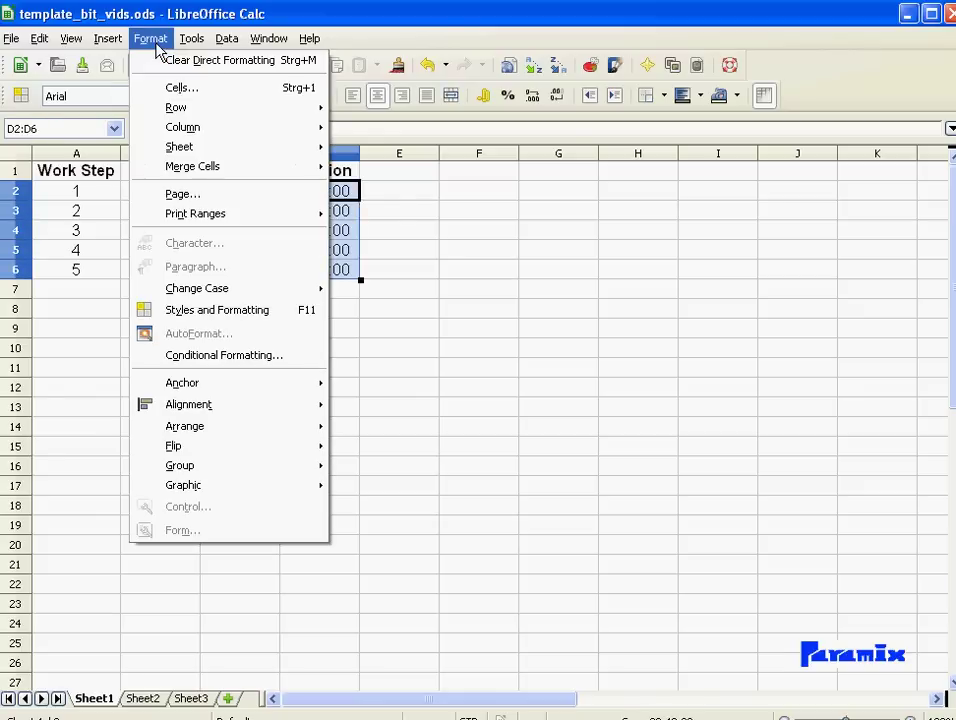
{"action": "left_click", "coordinate": [172, 92]}
{"action": "left_click_drag", "start_coordinate": [487, 156], "coordinate": [526, 185]}
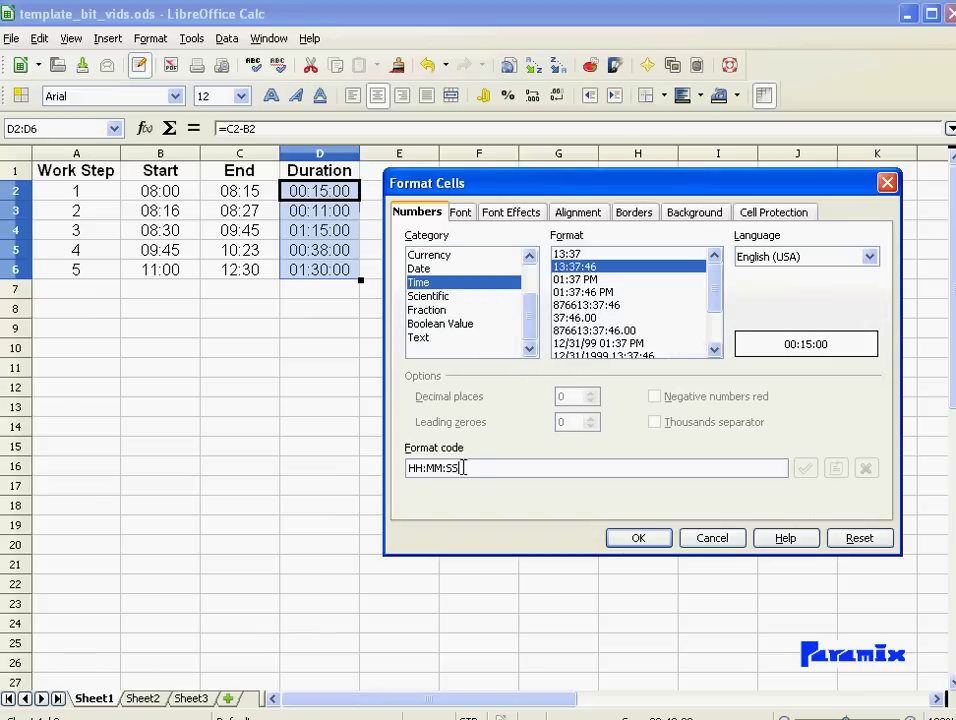
{"action": "left_click_drag", "start_coordinate": [463, 467], "coordinate": [376, 466]}
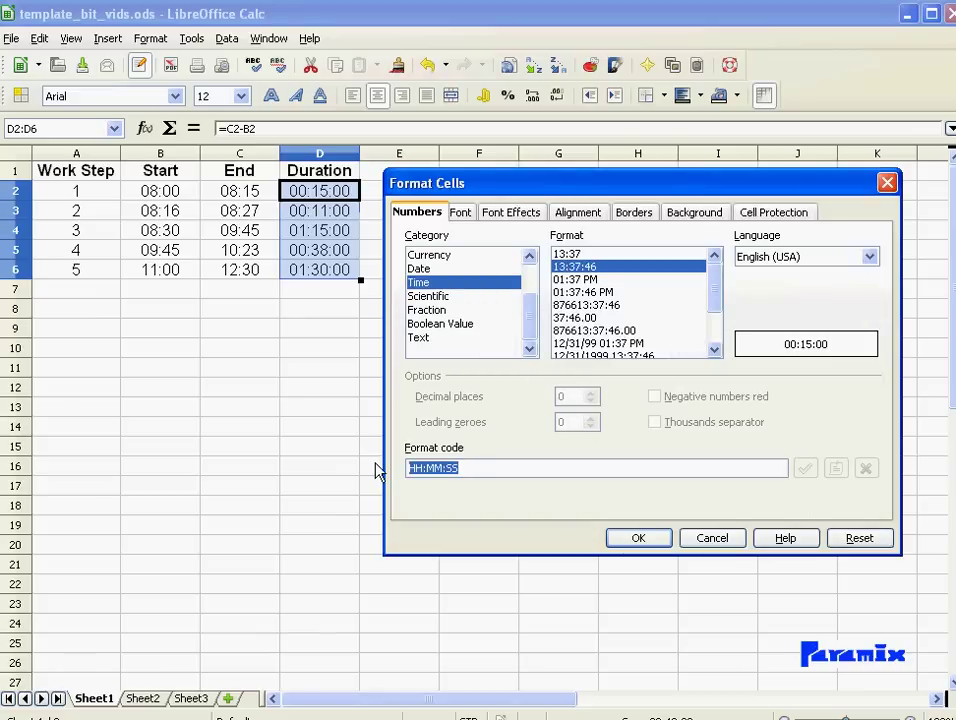
{"action": "type", "text": "m"}
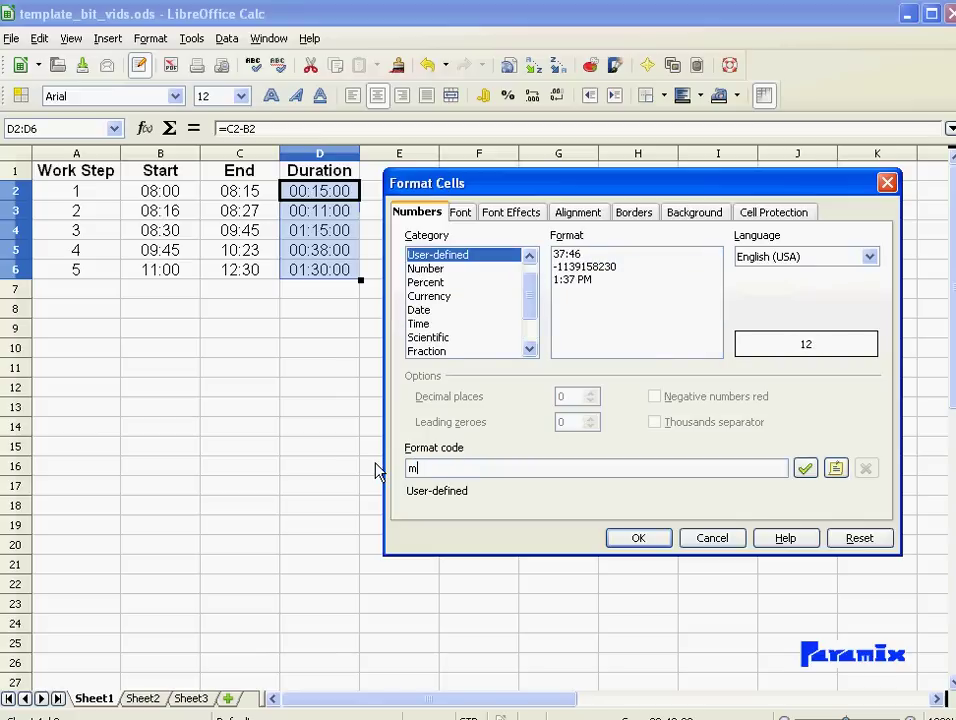
{"action": "type", "text": ":ss"}
{"action": "left_click", "coordinate": [638, 538]}
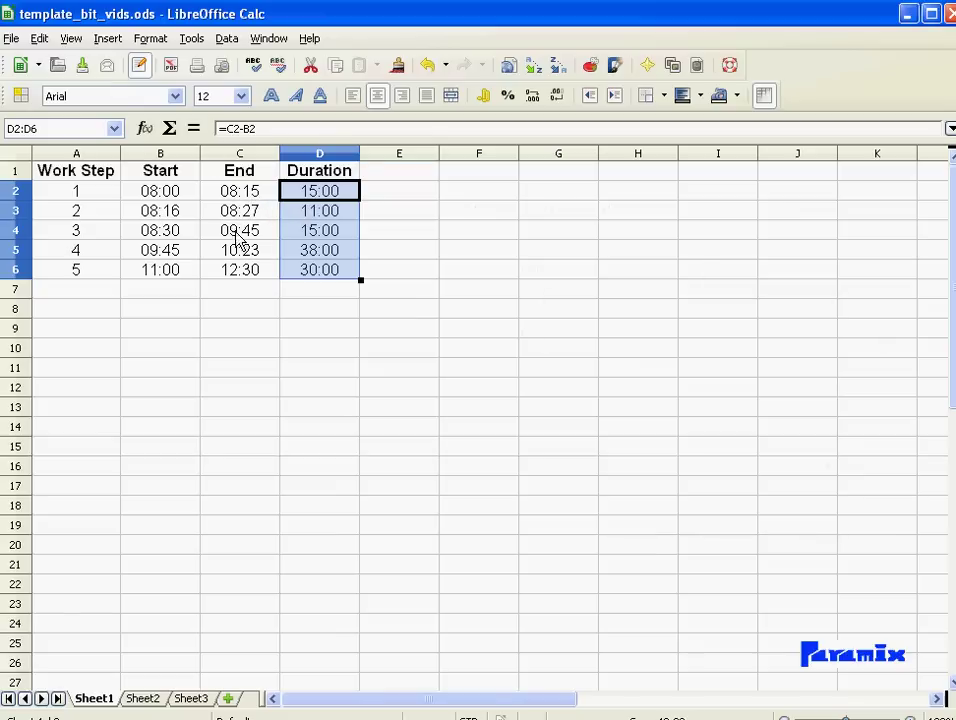
{"action": "left_click", "coordinate": [301, 231]}
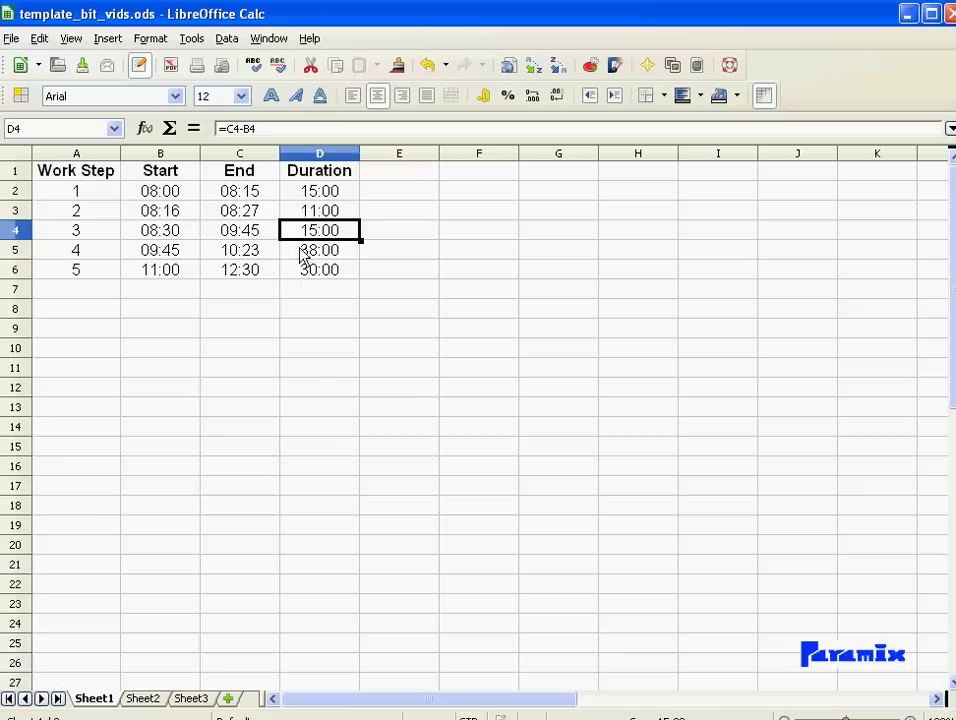
Replace D2:D6's M:SS format code with [m]:ss so long steps show 75:00 and 90:00.
{"action": "left_click", "coordinate": [300, 197]}
{"action": "left_click_drag", "start_coordinate": [300, 197], "coordinate": [303, 267]}
{"action": "left_click", "coordinate": [150, 38]}
{"action": "left_click", "coordinate": [160, 85]}
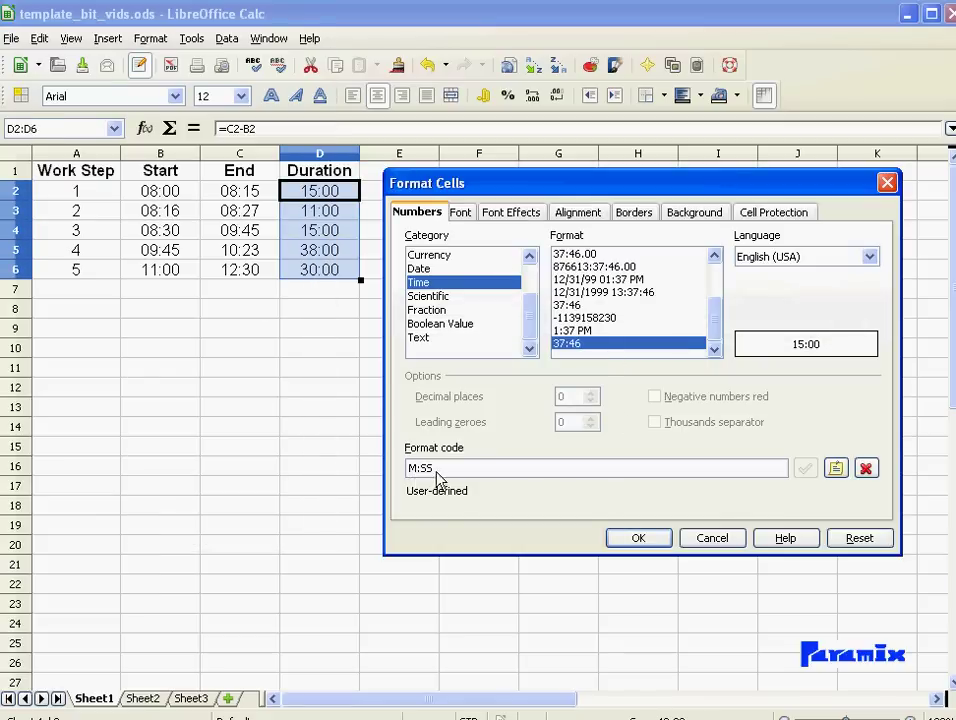
{"action": "left_click_drag", "start_coordinate": [437, 474], "coordinate": [393, 474]}
{"action": "type", "text": "[m]"}
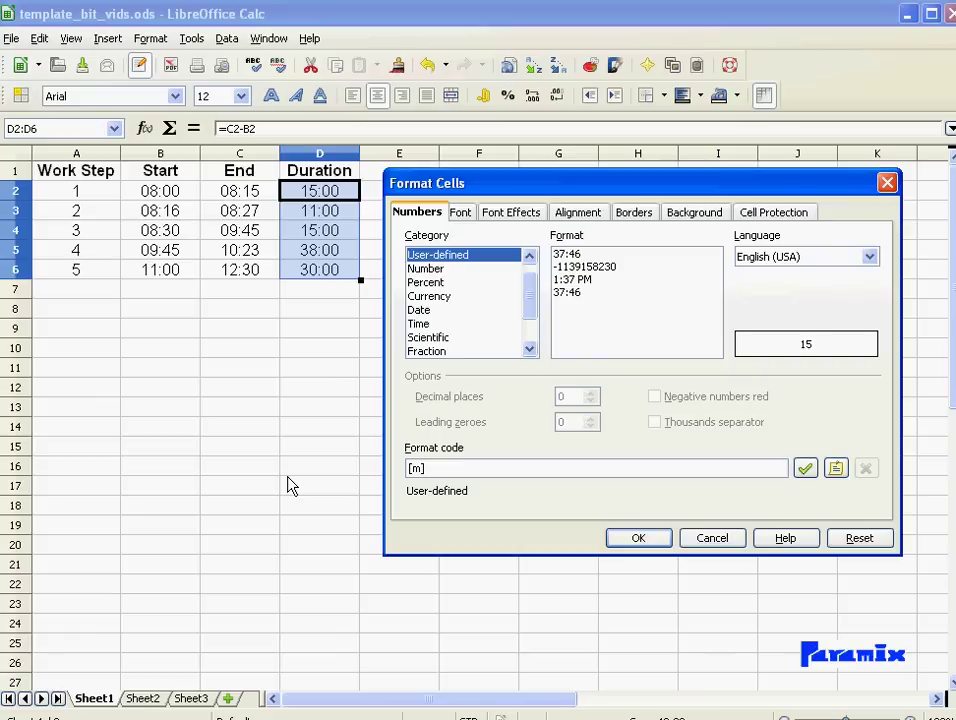
{"action": "type", "text": ":ss"}
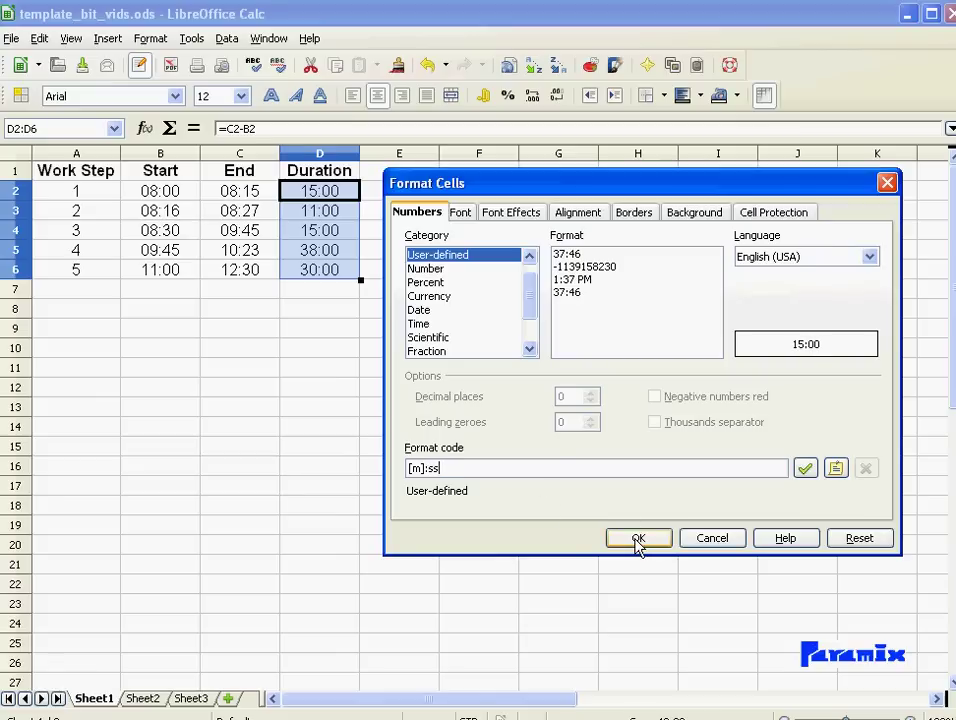
{"action": "left_click", "coordinate": [637, 539]}
{"action": "left_click", "coordinate": [370, 350]}
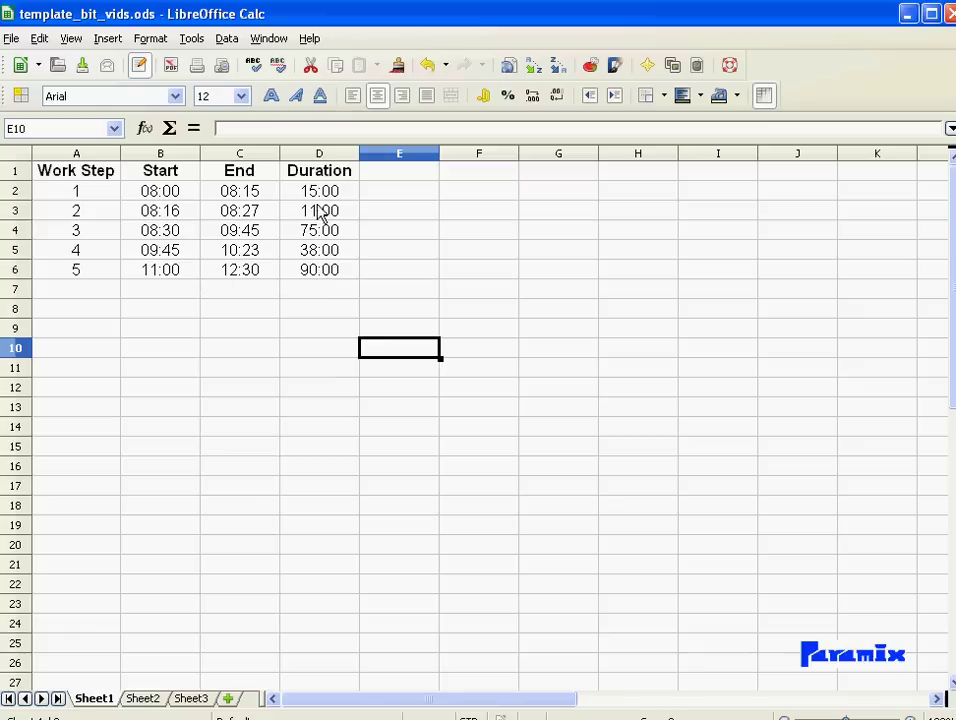
Change D2:D6's format code to [s], showing durations as 900, 660, 4500, 2280 and 5400.
{"action": "left_click_drag", "start_coordinate": [318, 198], "coordinate": [324, 271]}
{"action": "left_click", "coordinate": [158, 42]}
{"action": "left_click", "coordinate": [175, 85]}
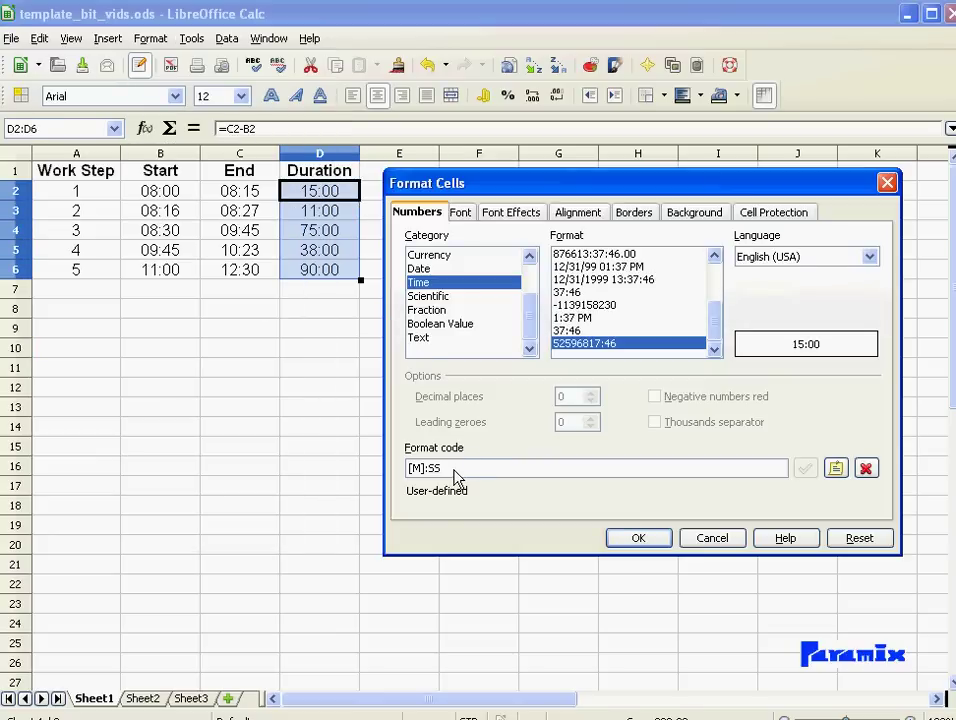
{"action": "left_click_drag", "start_coordinate": [455, 470], "coordinate": [397, 470]}
{"action": "left_click", "coordinate": [458, 472]}
{"action": "type", "text": "[s]"}
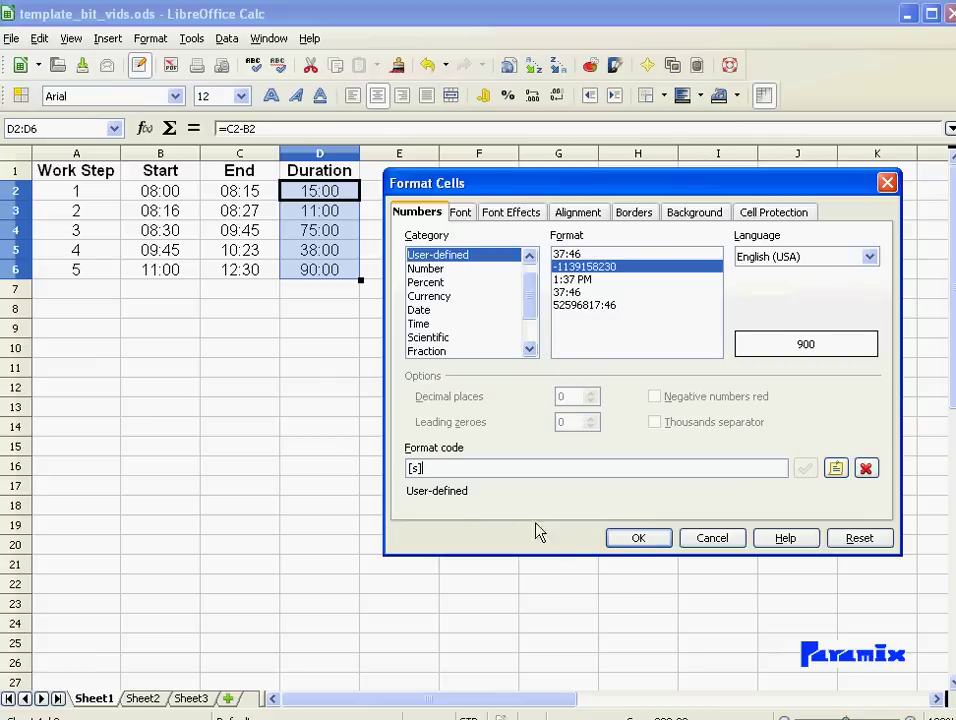
{"action": "left_click", "coordinate": [644, 540]}
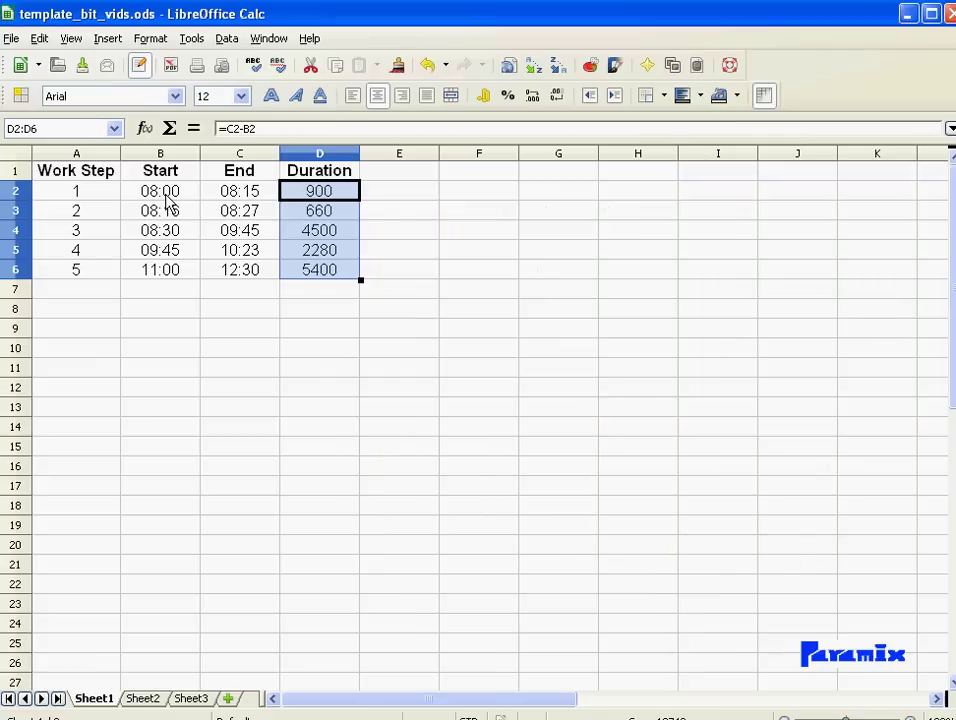
{"action": "left_click", "coordinate": [292, 355]}
{"action": "left_click", "coordinate": [322, 195]}
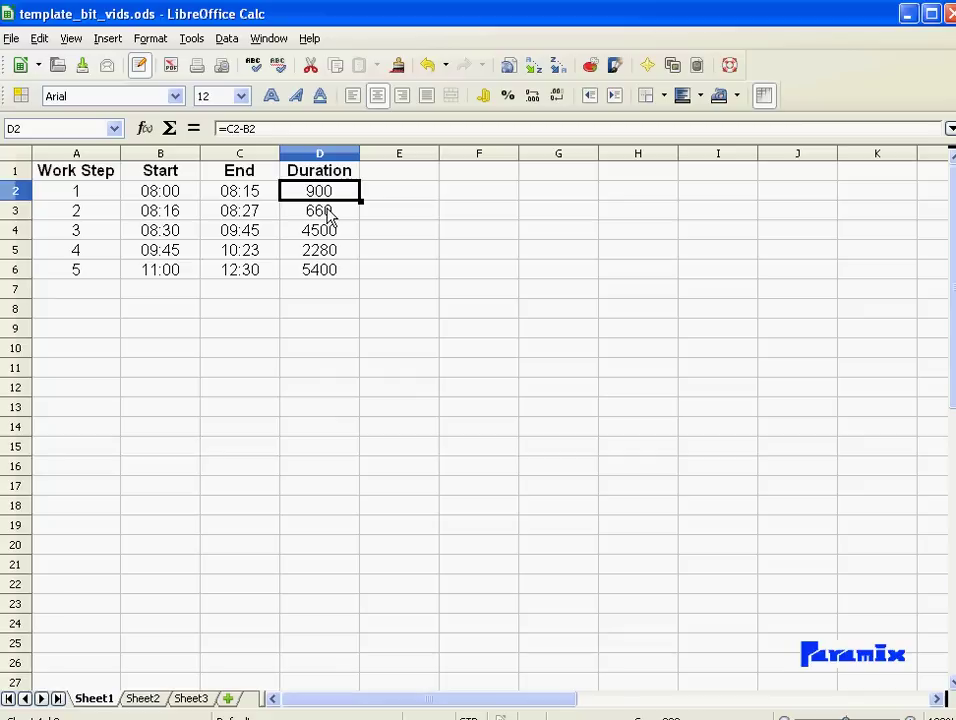
Replace D2:D6's [S] format code with [h]:mm, giving 0:15, 0:11, 1:15, 0:38 and 1:30.
{"action": "left_click_drag", "start_coordinate": [330, 197], "coordinate": [331, 272]}
{"action": "left_click", "coordinate": [150, 38]}
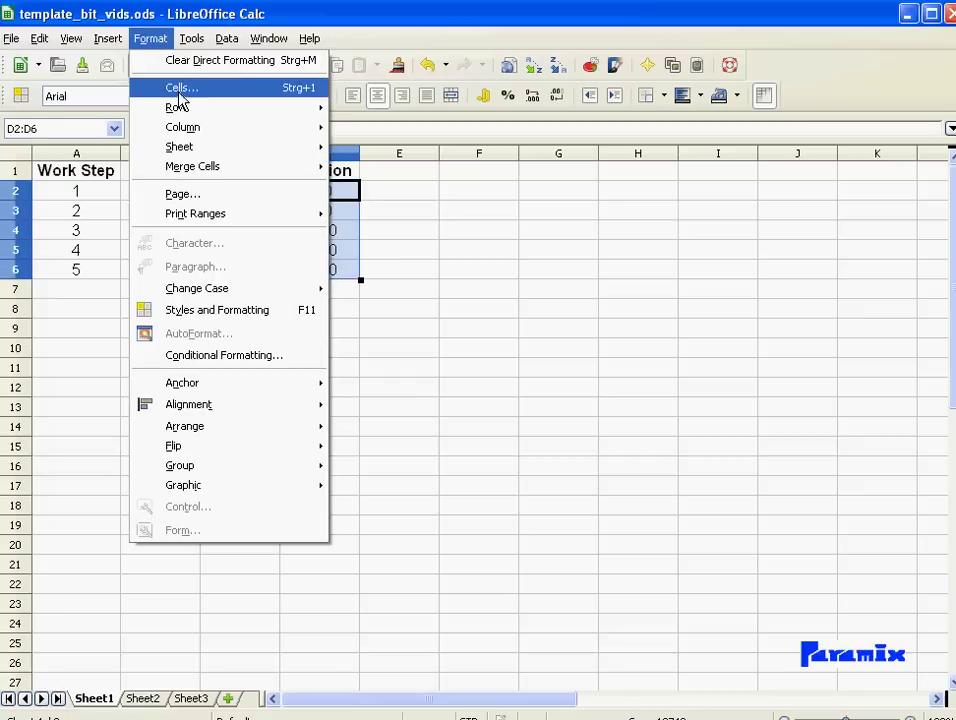
{"action": "left_click", "coordinate": [190, 86]}
{"action": "left_click_drag", "start_coordinate": [470, 472], "coordinate": [331, 474]}
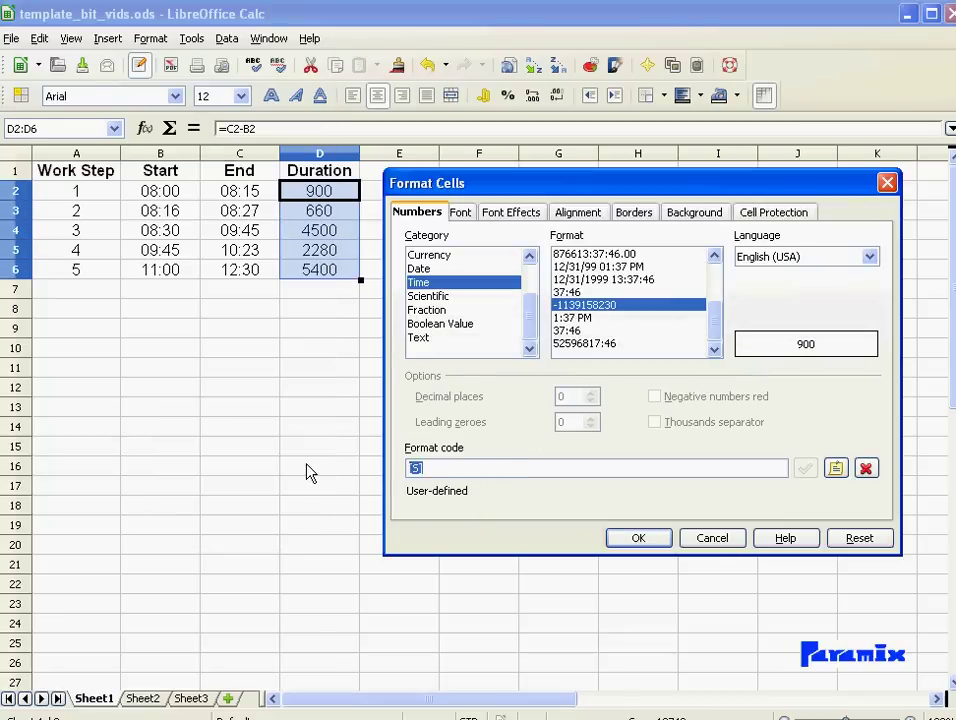
{"action": "type", "text": "[h]:mm"}
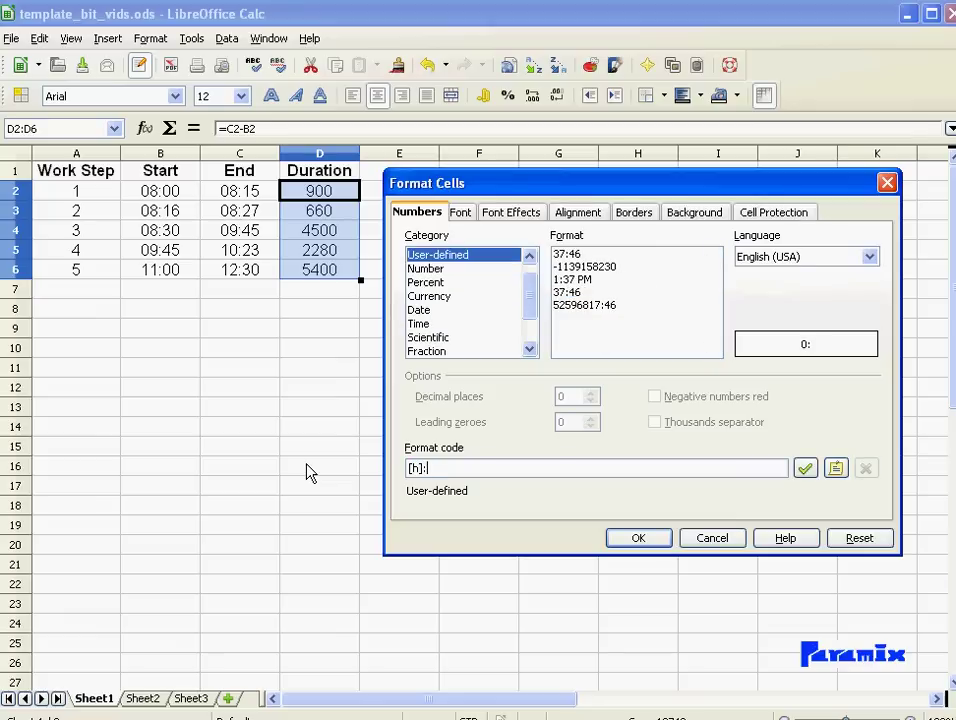
{"action": "left_click", "coordinate": [652, 540]}
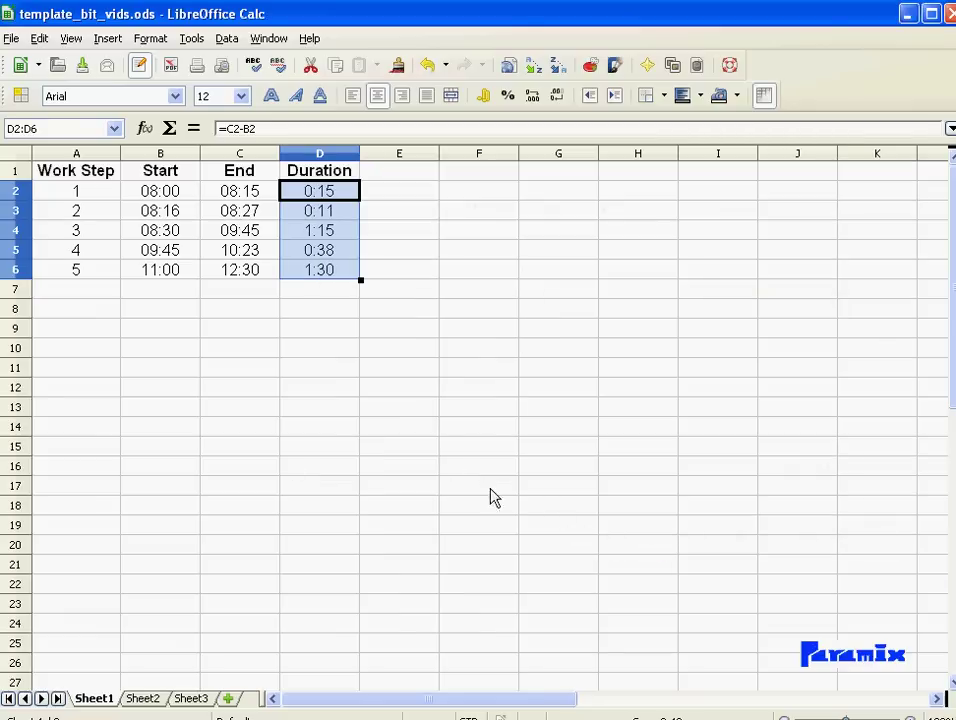
{"action": "left_click", "coordinate": [318, 332]}
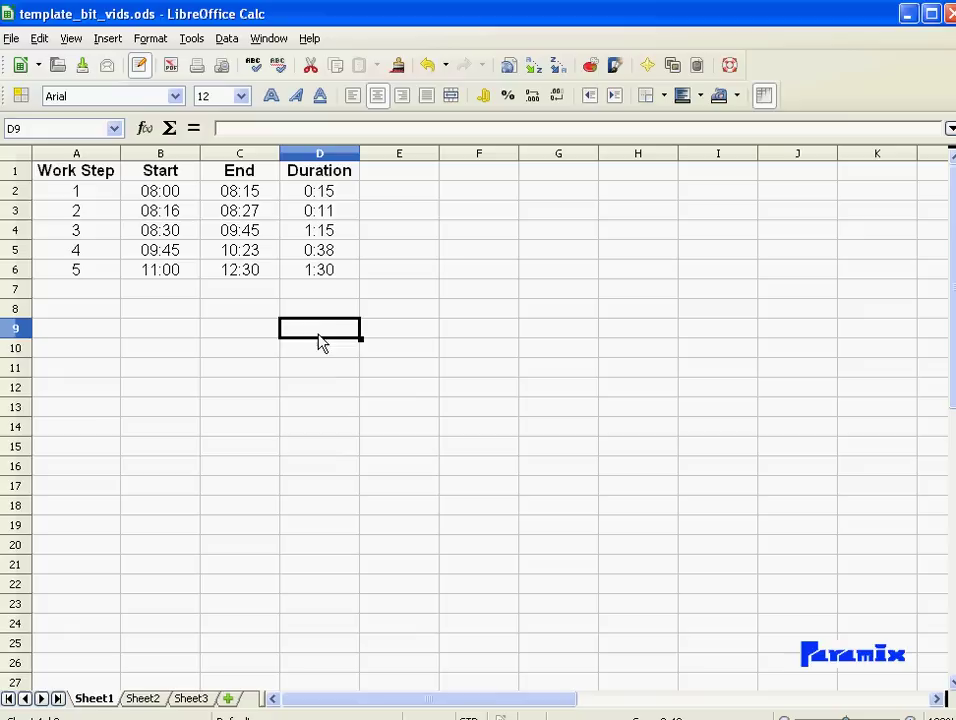
{"action": "left_click", "coordinate": [320, 195]}
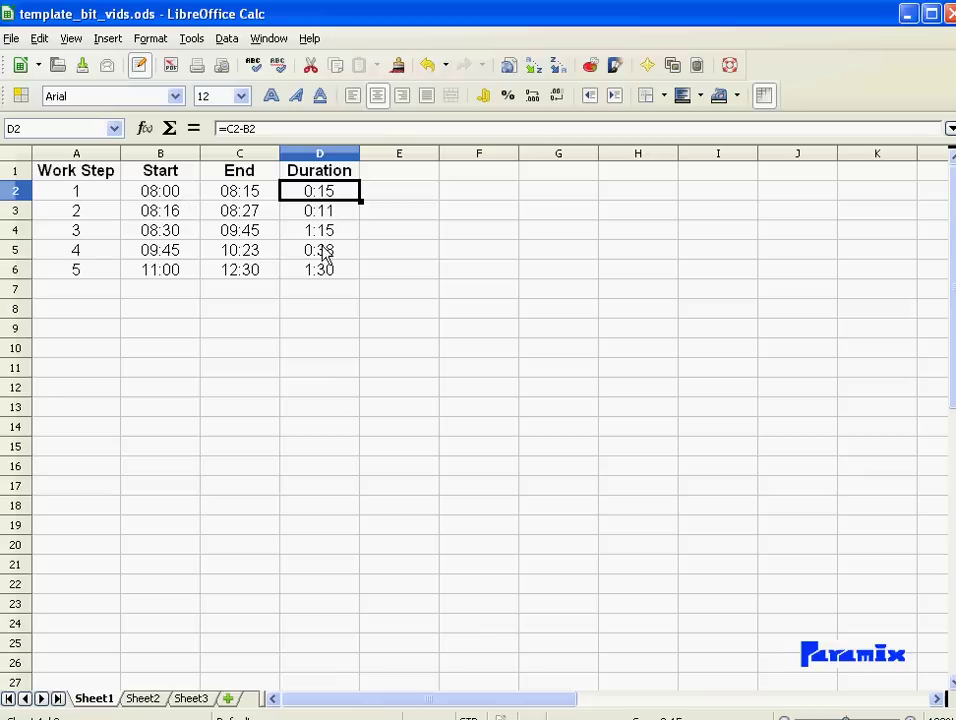
Set D2:D6 back to the [m]:ss code, reading 15:00, 11:00, 75:00, 38:00 and 90:00.
{"action": "left_click_drag", "start_coordinate": [336, 199], "coordinate": [322, 277]}
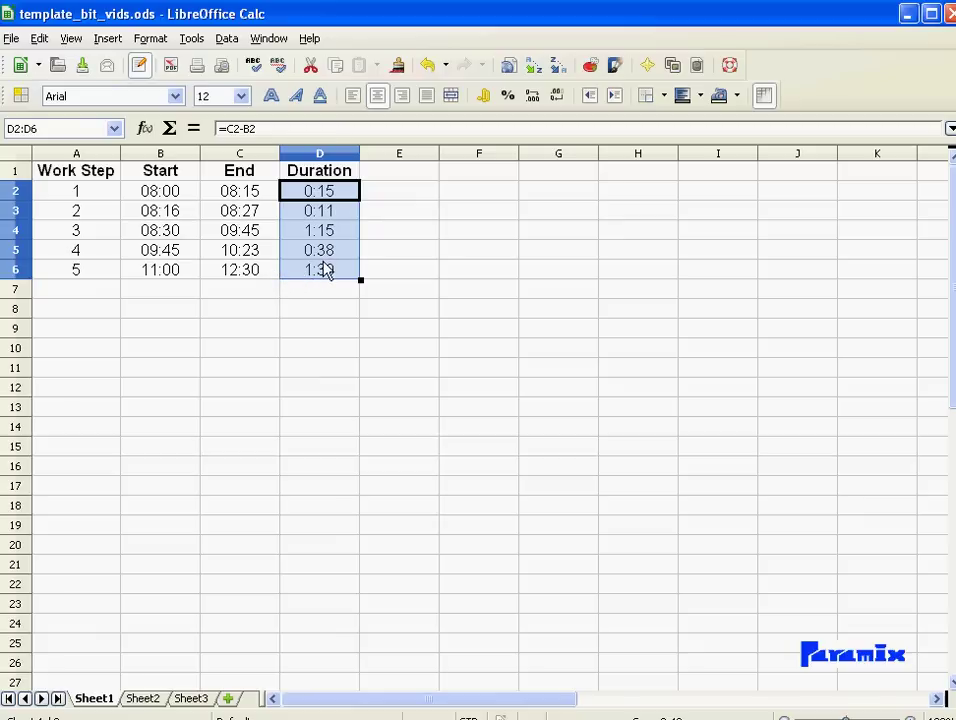
{"action": "left_click", "coordinate": [152, 39]}
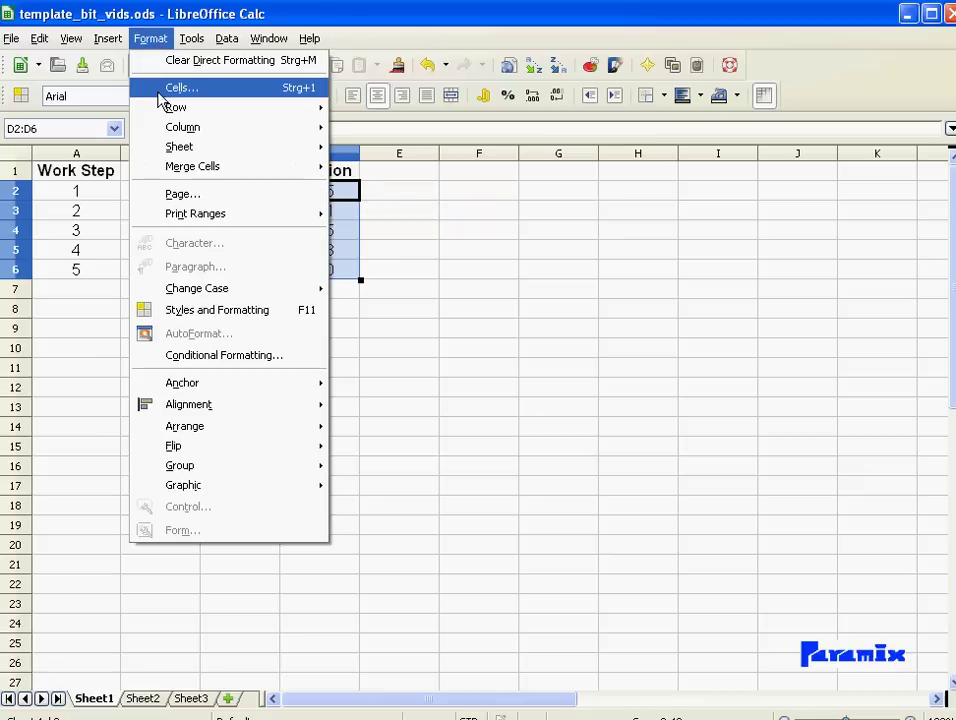
{"action": "left_click", "coordinate": [160, 90]}
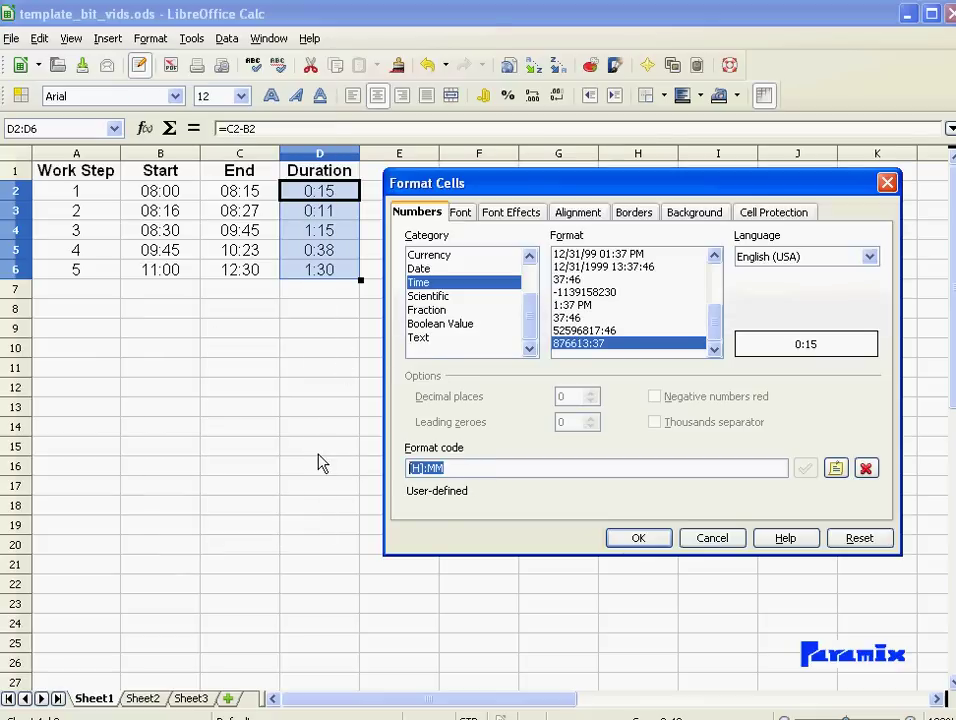
{"action": "type", "text": "[m]"}
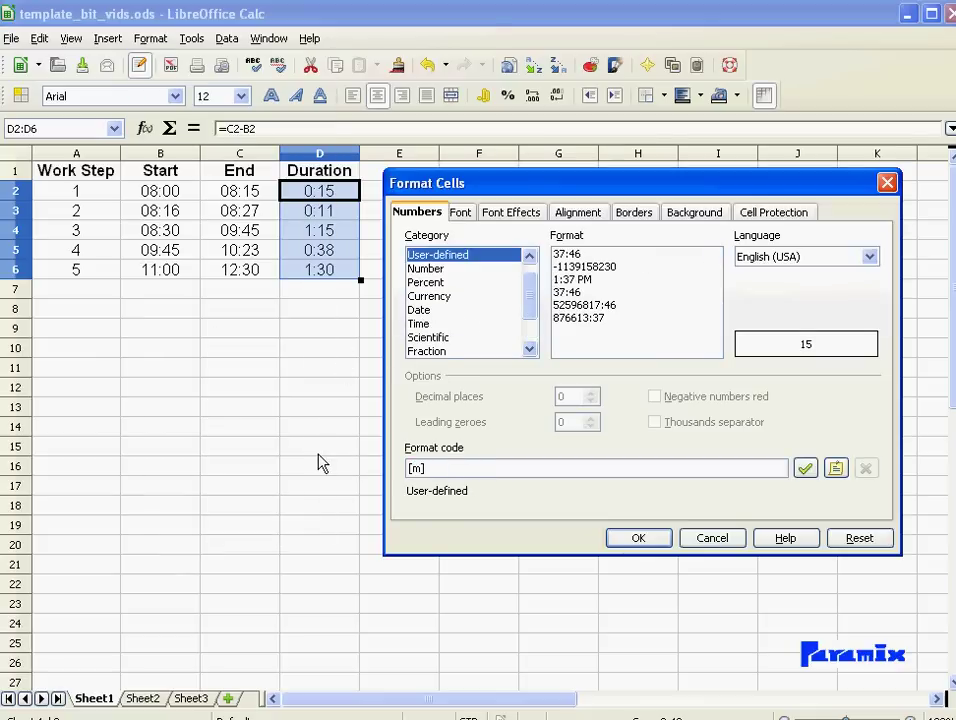
{"action": "type", "text": ":ss"}
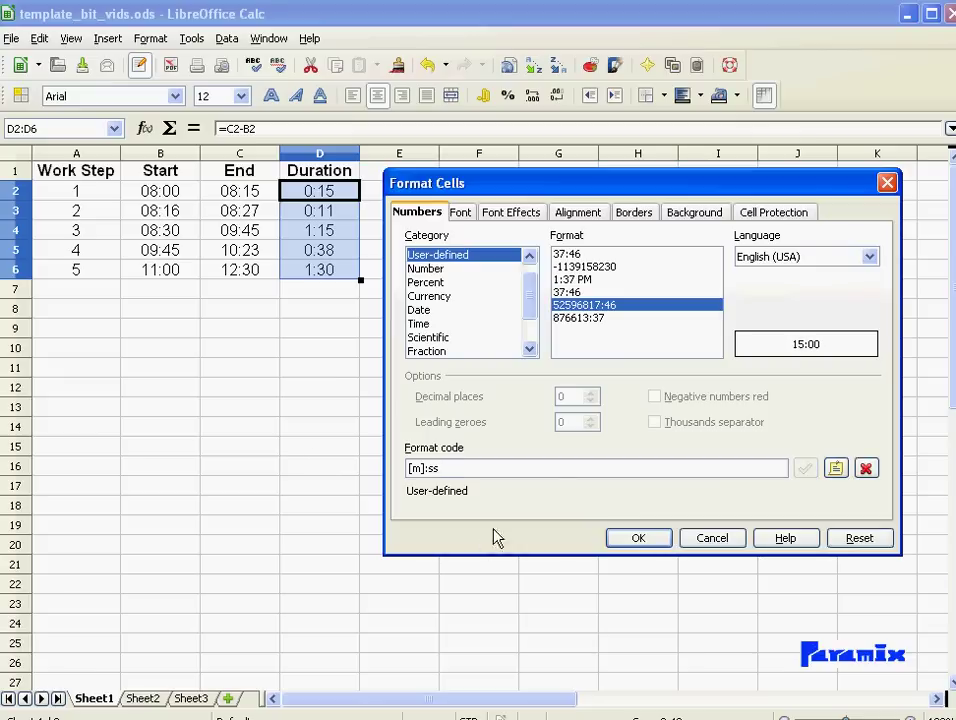
{"action": "left_click", "coordinate": [638, 538]}
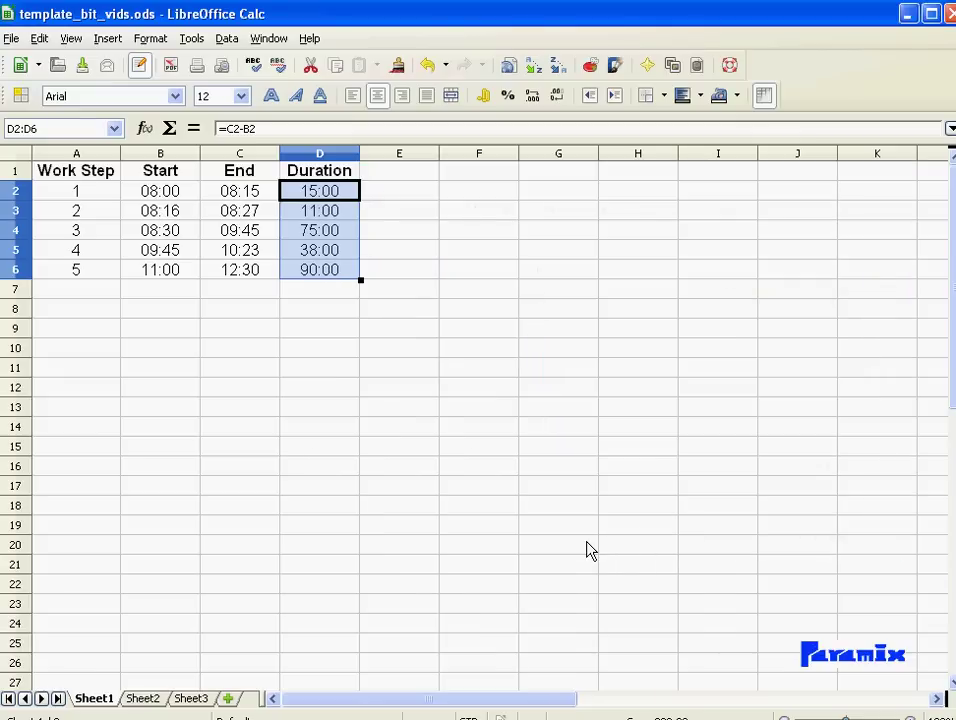
{"action": "left_click", "coordinate": [326, 328]}
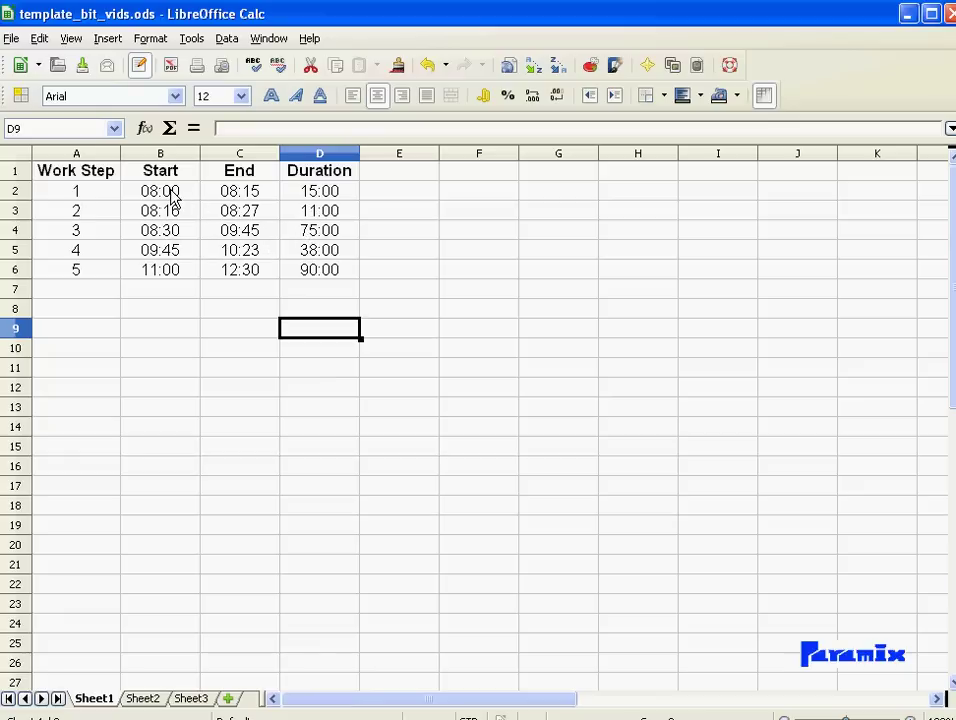
Apply the 0.00 number format to B2:D6, showing day fractions like 0.33 and 0.05.
{"action": "left_click_drag", "start_coordinate": [172, 196], "coordinate": [309, 280]}
{"action": "left_click", "coordinate": [150, 38]}
{"action": "left_click", "coordinate": [171, 93]}
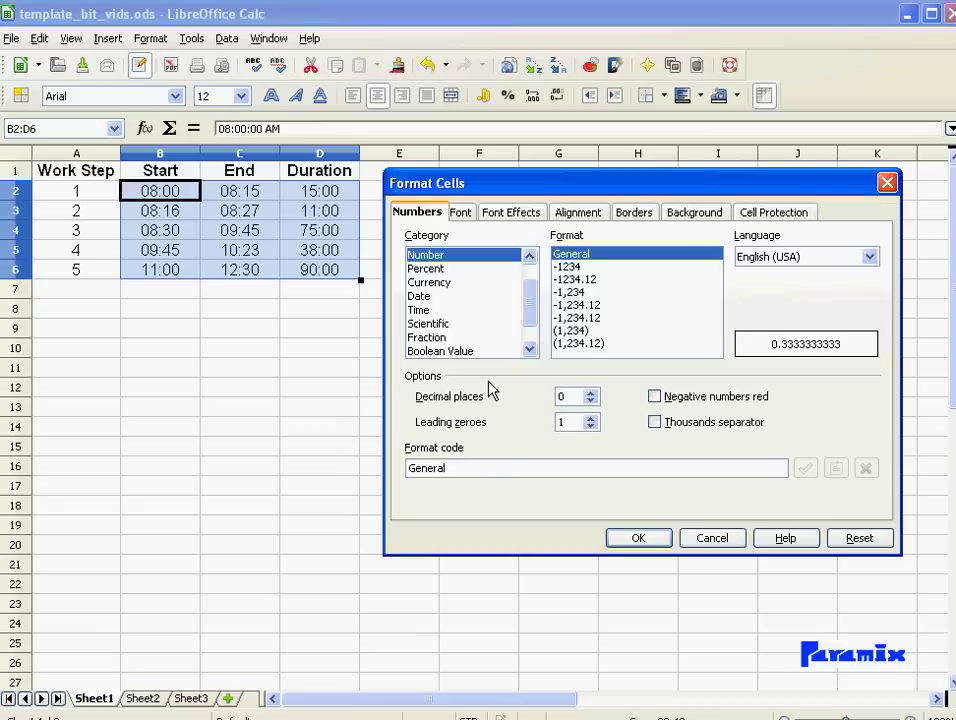
{"action": "left_click_drag", "start_coordinate": [444, 472], "coordinate": [400, 470]}
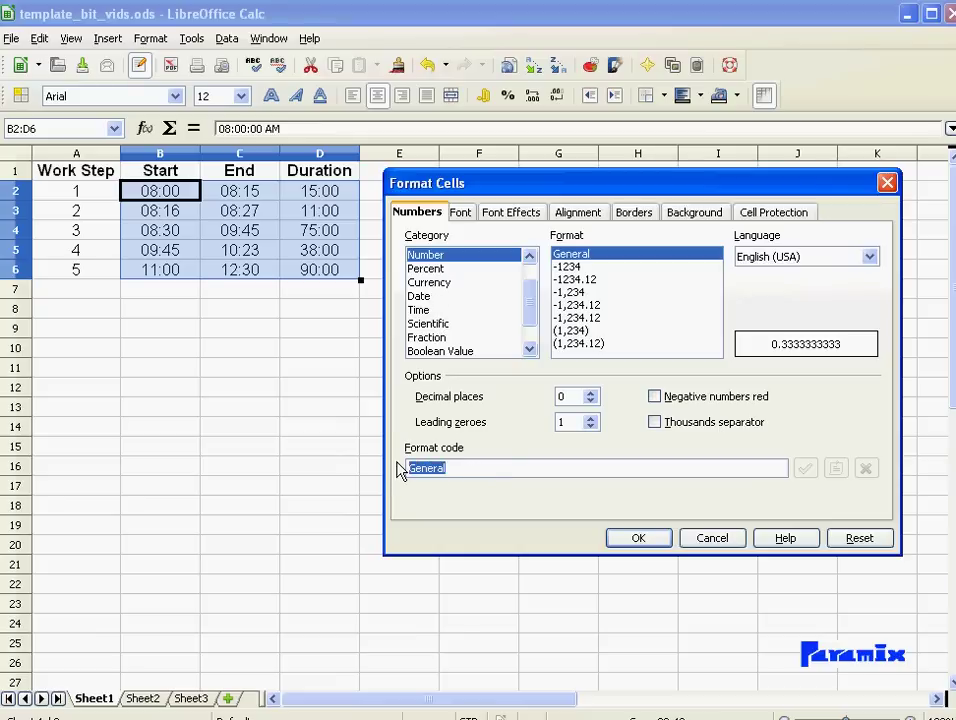
{"action": "type", "text": "0.00"}
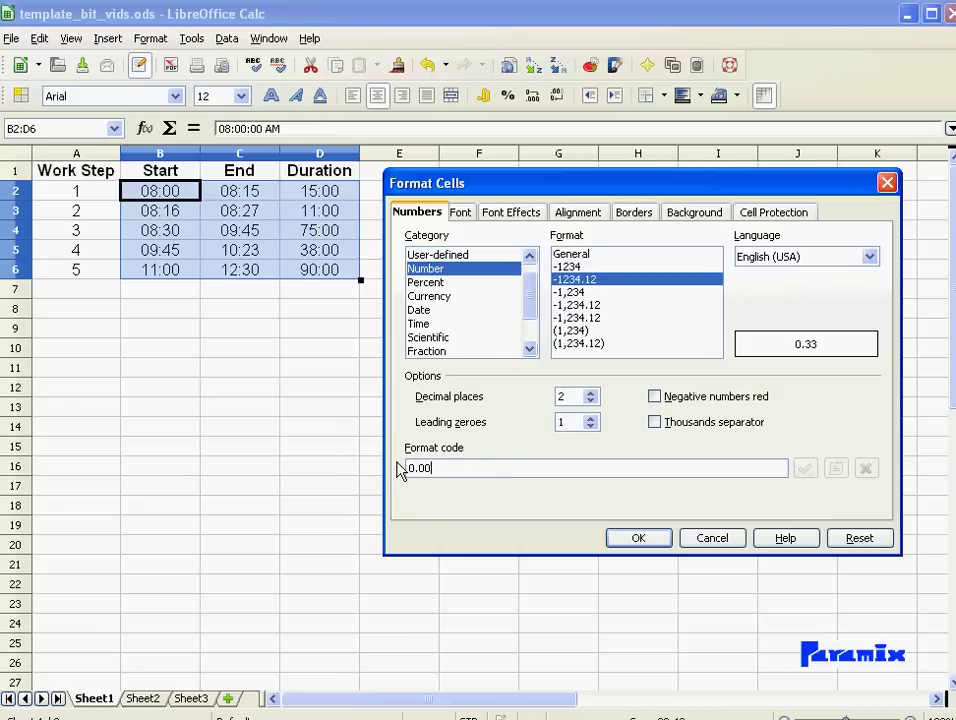
{"action": "left_click", "coordinate": [633, 540]}
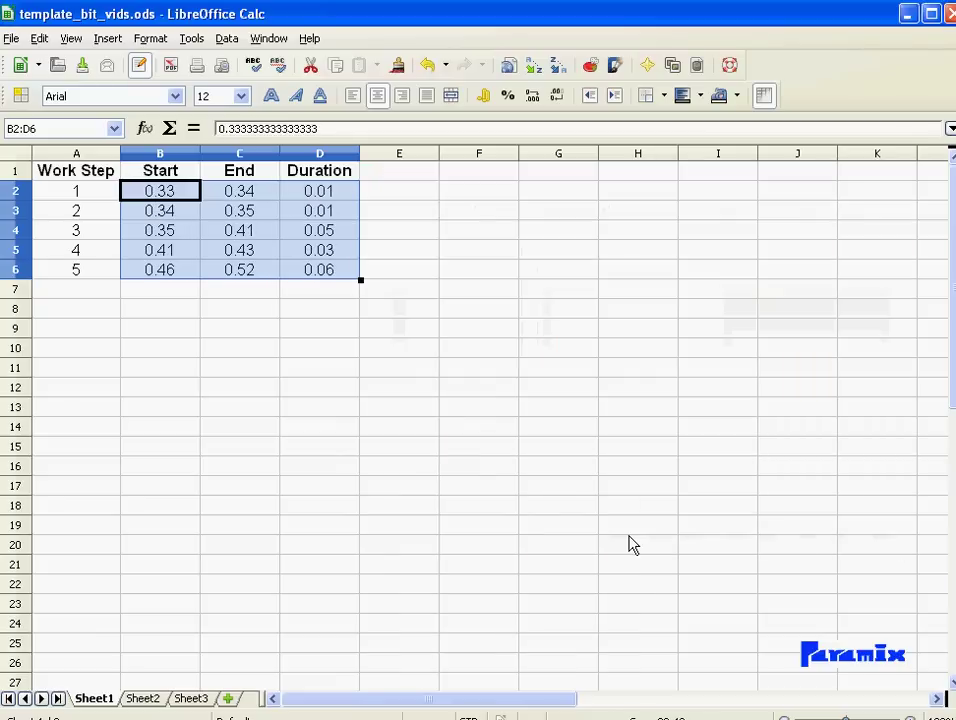
{"action": "left_click", "coordinate": [273, 391]}
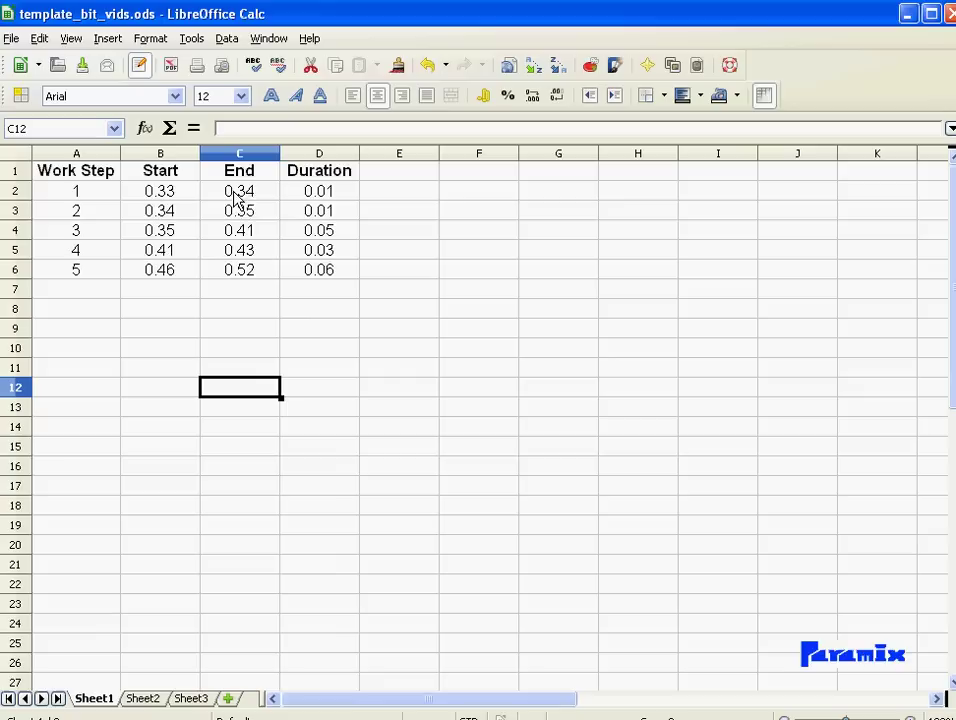
{"action": "left_click", "coordinate": [313, 193]}
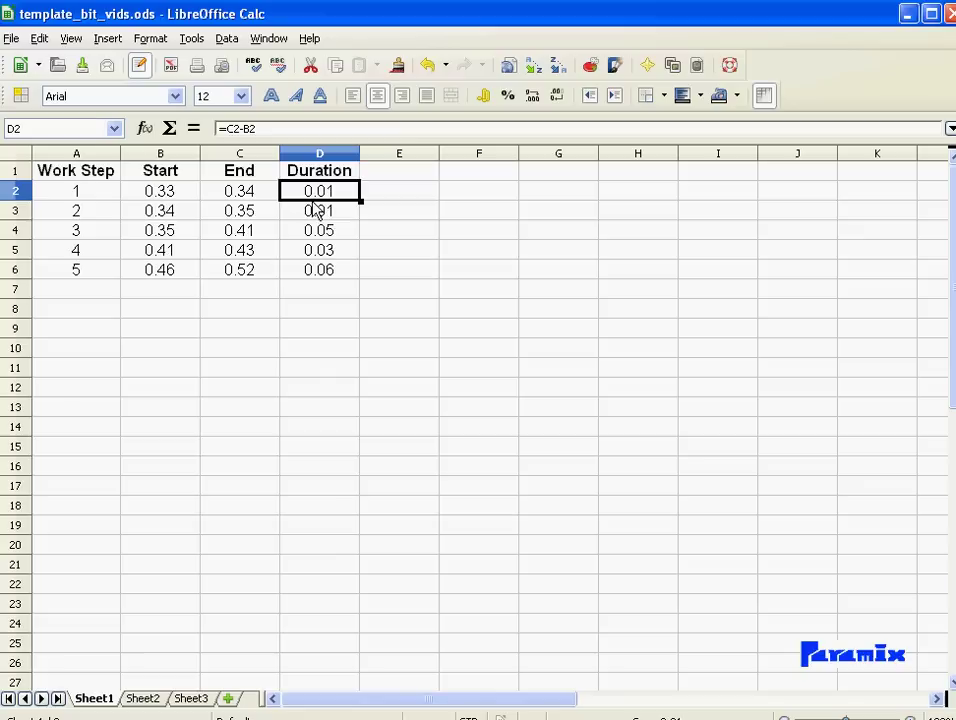
Enter Start 0.5 in B2 and End 0.75 in C2, making the Duration 0.25.
{"action": "left_click", "coordinate": [147, 196]}
{"action": "type", "text": "0.5"}
{"action": "key", "text": "Tab"}
{"action": "type", "text": "0.75"}
{"action": "key", "text": "Return"}
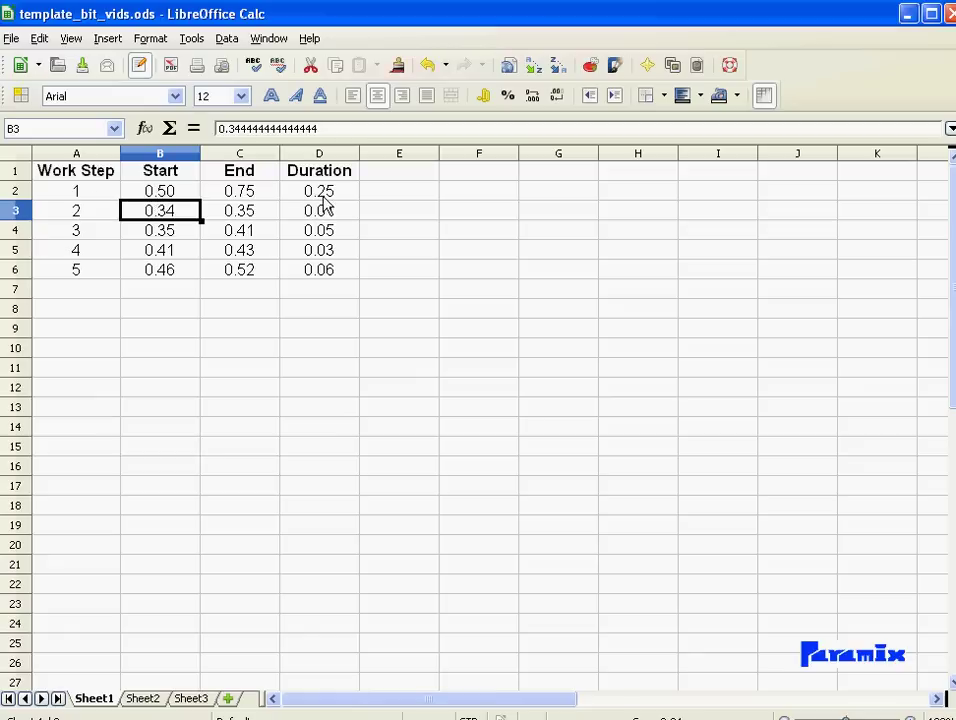
{"action": "left_click", "coordinate": [164, 195]}
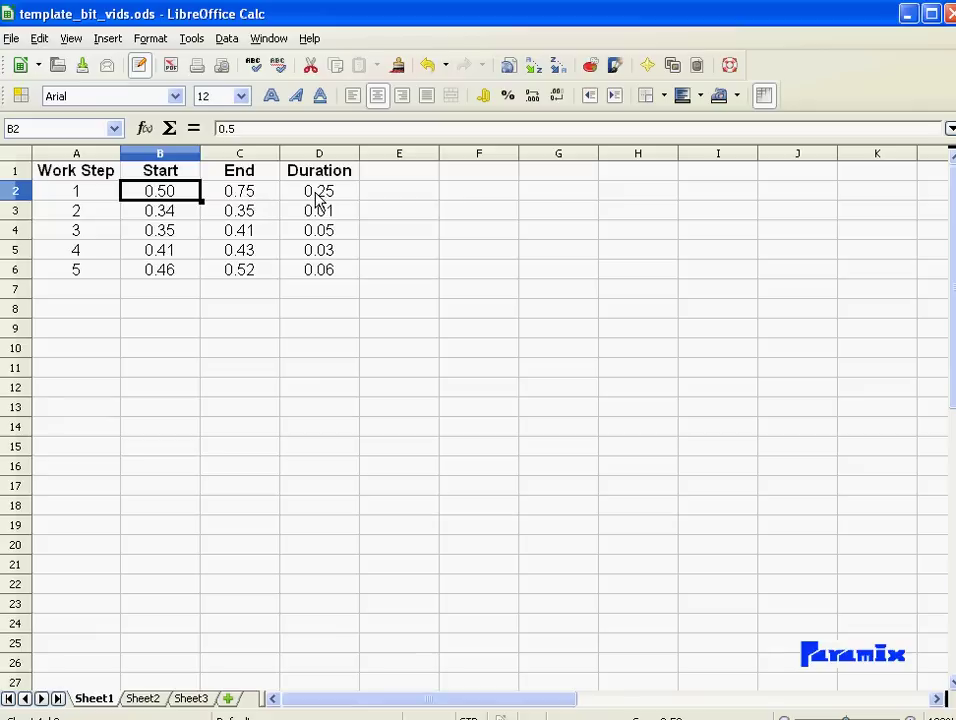
Select only B2:C6 and replace its 0.00 format code with an hours-and-minutes time code.
{"action": "left_click_drag", "start_coordinate": [185, 199], "coordinate": [285, 270]}
{"action": "left_click", "coordinate": [148, 40]}
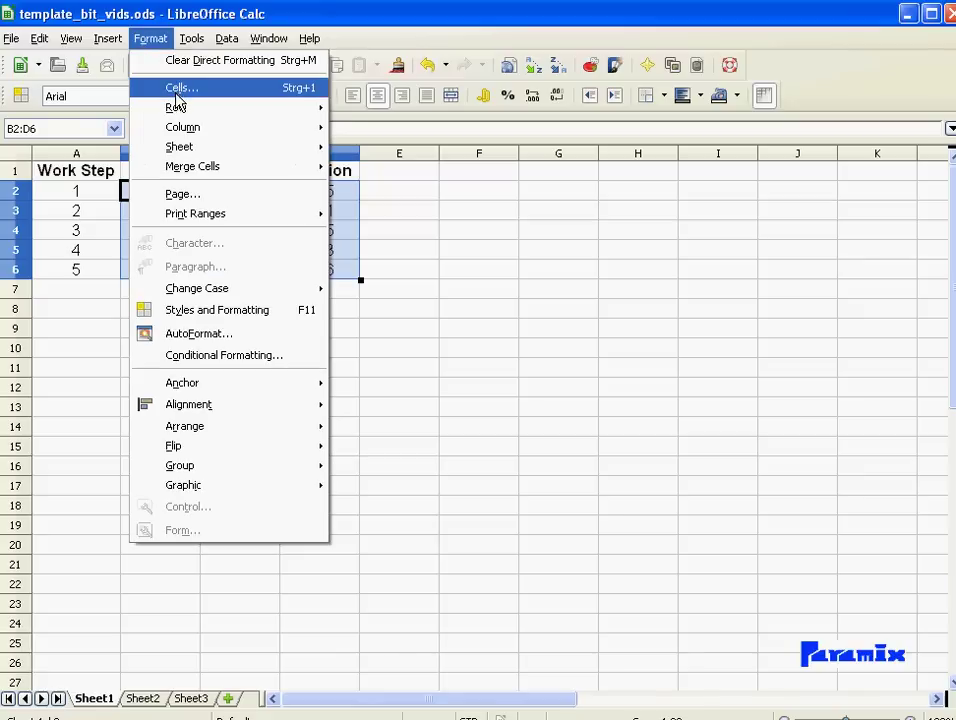
{"action": "left_click", "coordinate": [176, 88]}
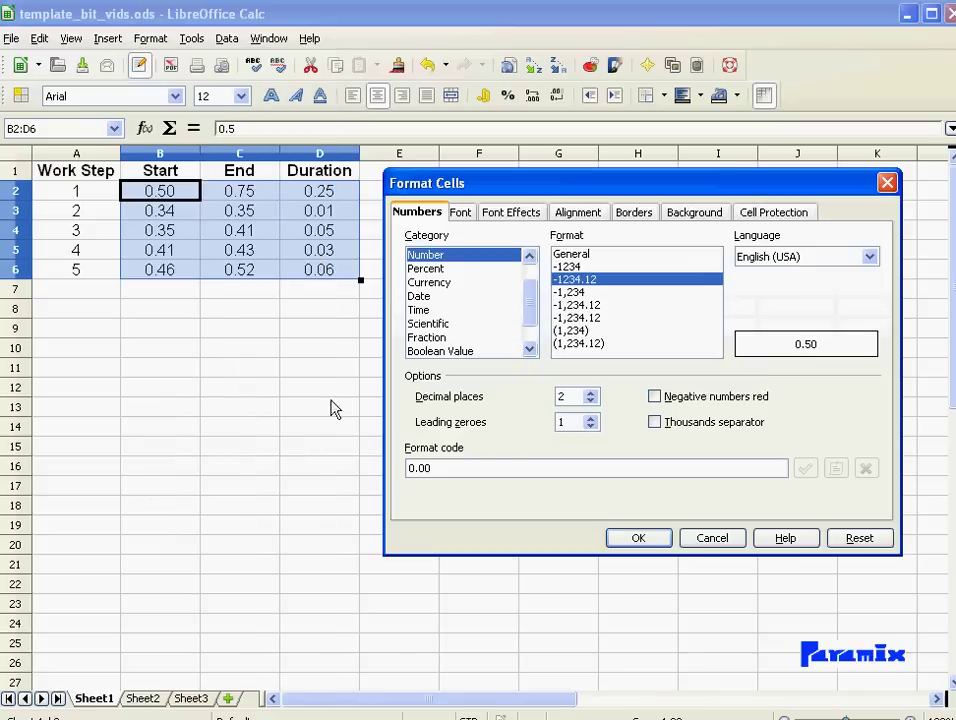
{"action": "left_click", "coordinate": [712, 538]}
{"action": "left_click_drag", "start_coordinate": [252, 307], "coordinate": [245, 328]}
{"action": "left_click_drag", "start_coordinate": [162, 188], "coordinate": [228, 274]}
{"action": "left_click", "coordinate": [150, 38]}
{"action": "left_click", "coordinate": [176, 88]}
{"action": "double_click", "coordinate": [458, 470]}
{"action": "type", "text": "h:mm"}
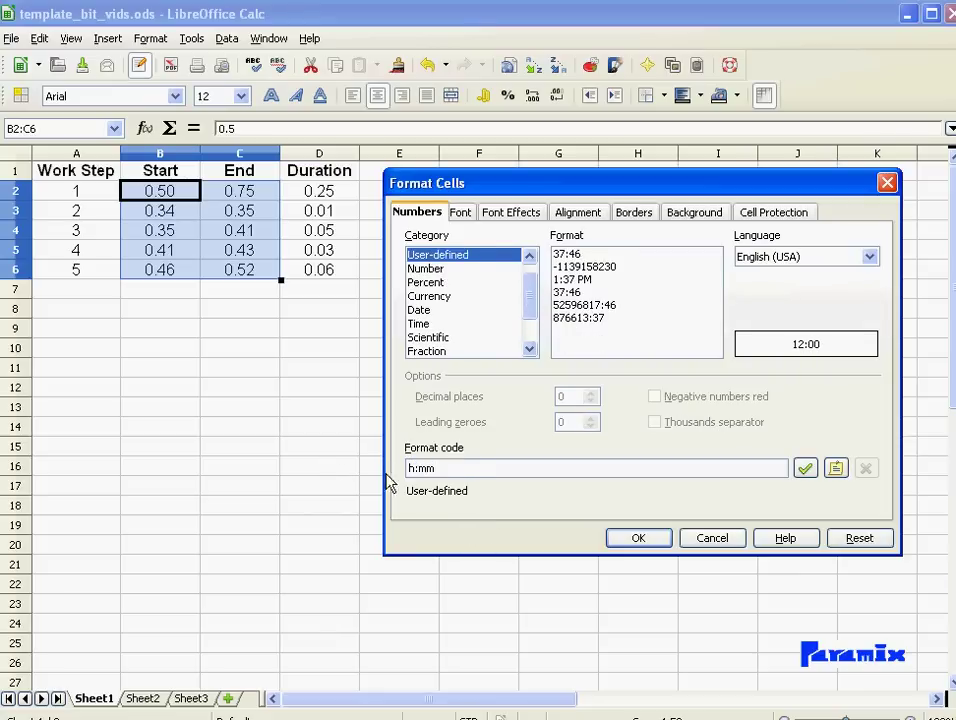
{"action": "left_click", "coordinate": [407, 470]}
{"action": "type", "text": "m"}
{"action": "left_click", "coordinate": [636, 538]}
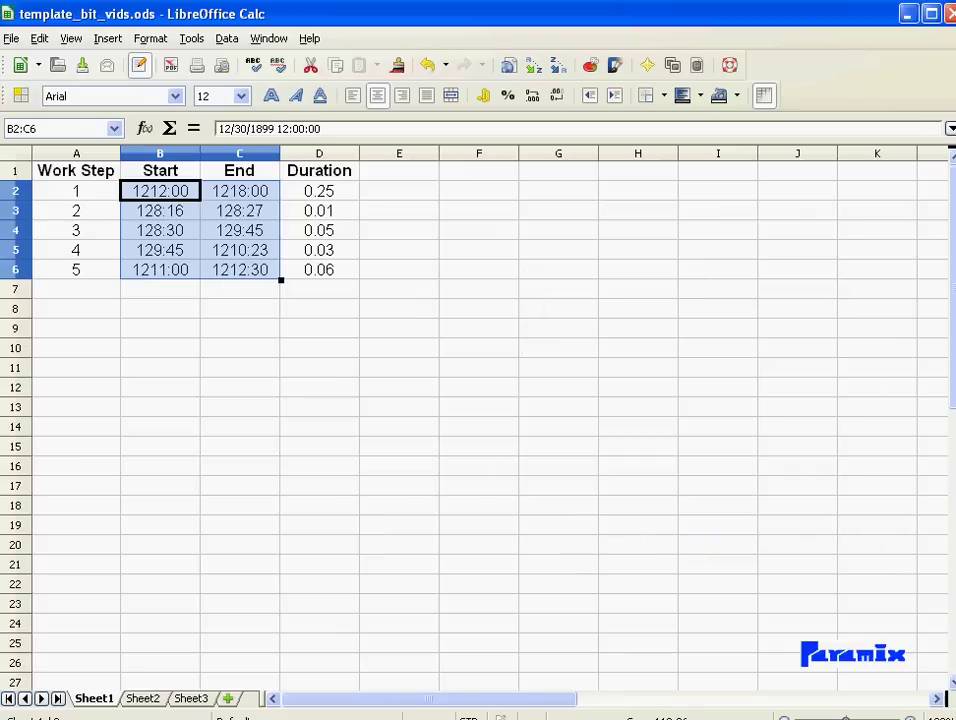
Correct the Start/End format code to HH:MM so row 2 reads 12:00 to 18:00.
{"action": "left_click", "coordinate": [150, 38]}
{"action": "left_click", "coordinate": [167, 92]}
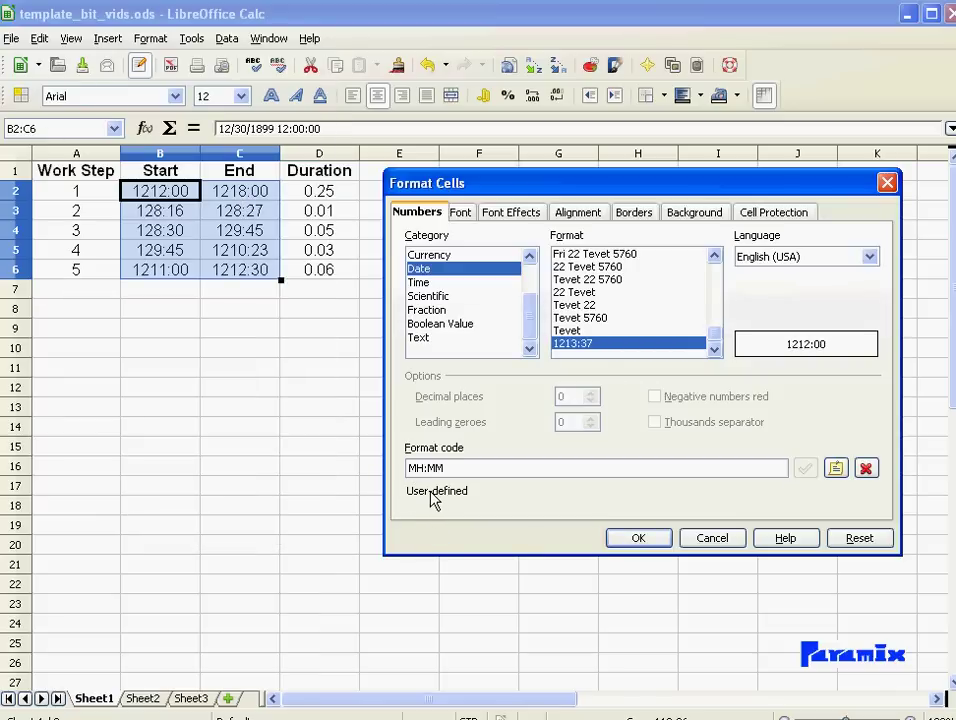
{"action": "type", "text": "H"}
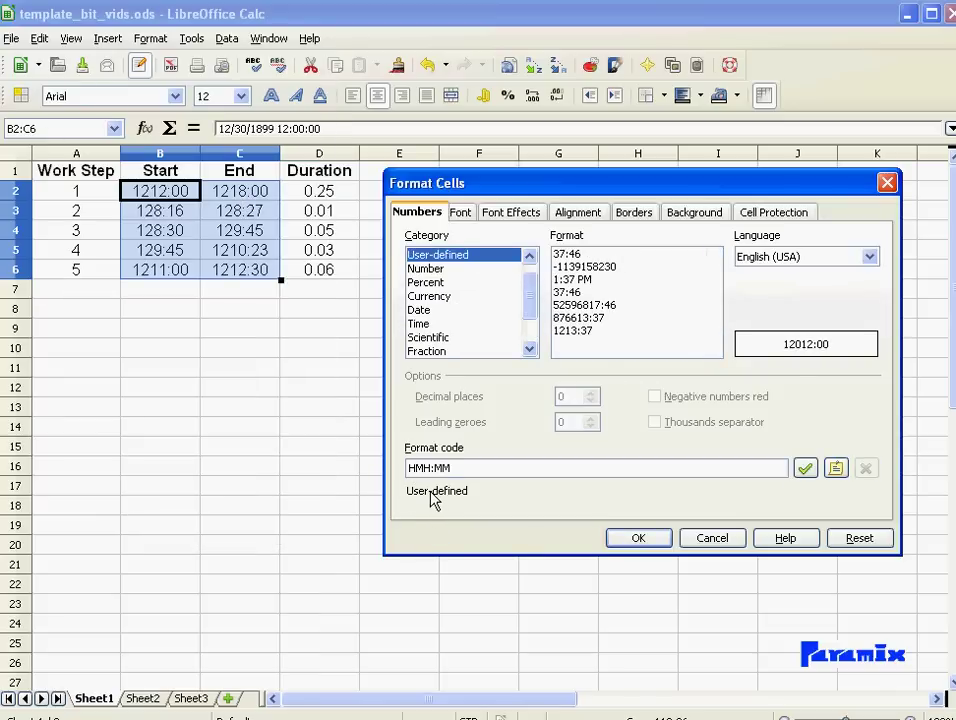
{"action": "key", "text": "Delete"}
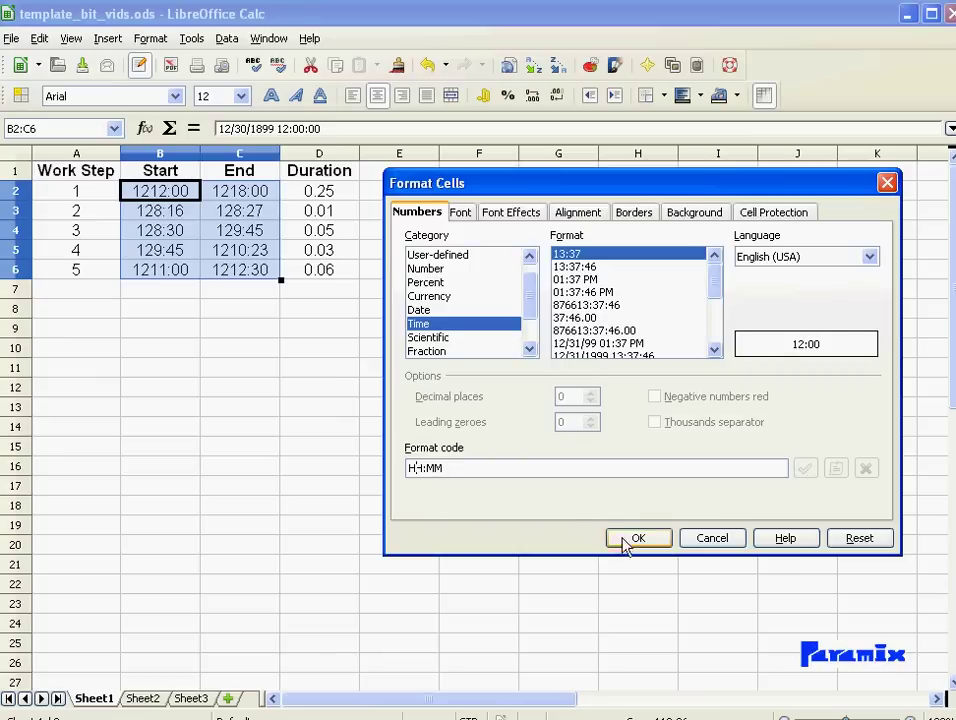
{"action": "left_click", "coordinate": [636, 541]}
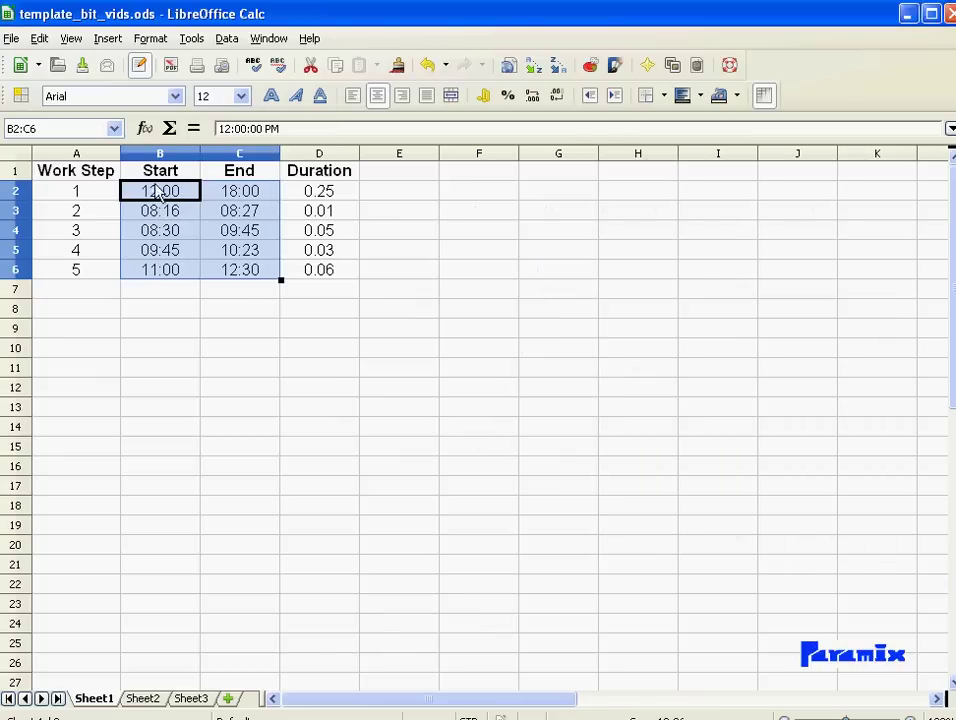
{"action": "left_click", "coordinate": [151, 40]}
{"action": "left_click", "coordinate": [165, 86]}
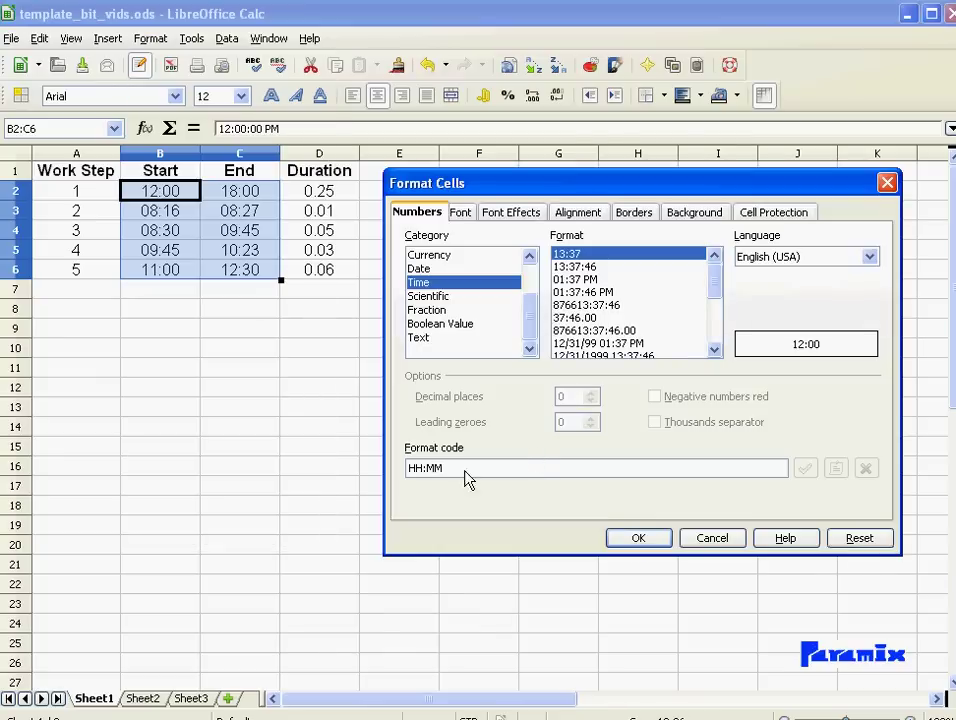
{"action": "left_click_drag", "start_coordinate": [462, 471], "coordinate": [358, 464]}
{"action": "type", "text": "0.00"}
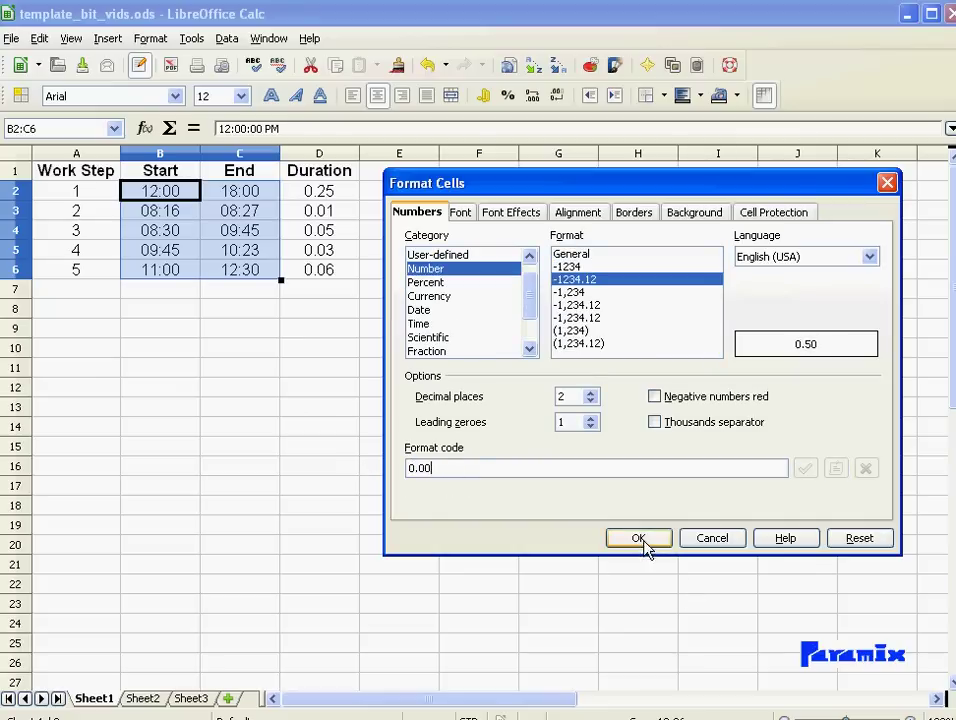
{"action": "left_click", "coordinate": [639, 539]}
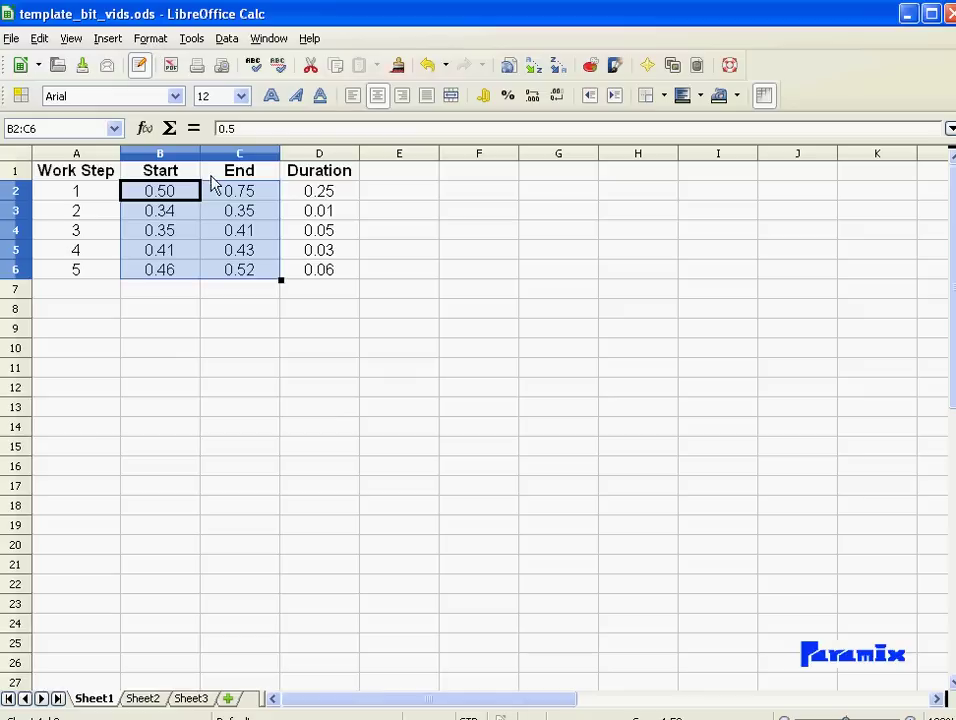
{"action": "left_click", "coordinate": [147, 40]}
{"action": "left_click", "coordinate": [156, 87]}
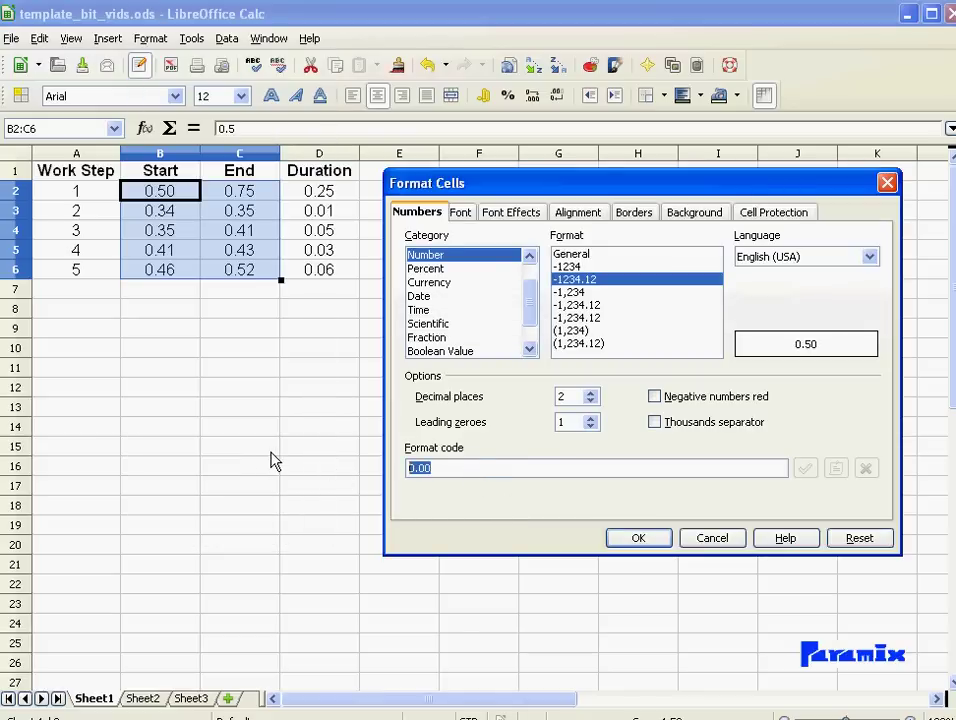
{"action": "type", "text": "hh:mm"}
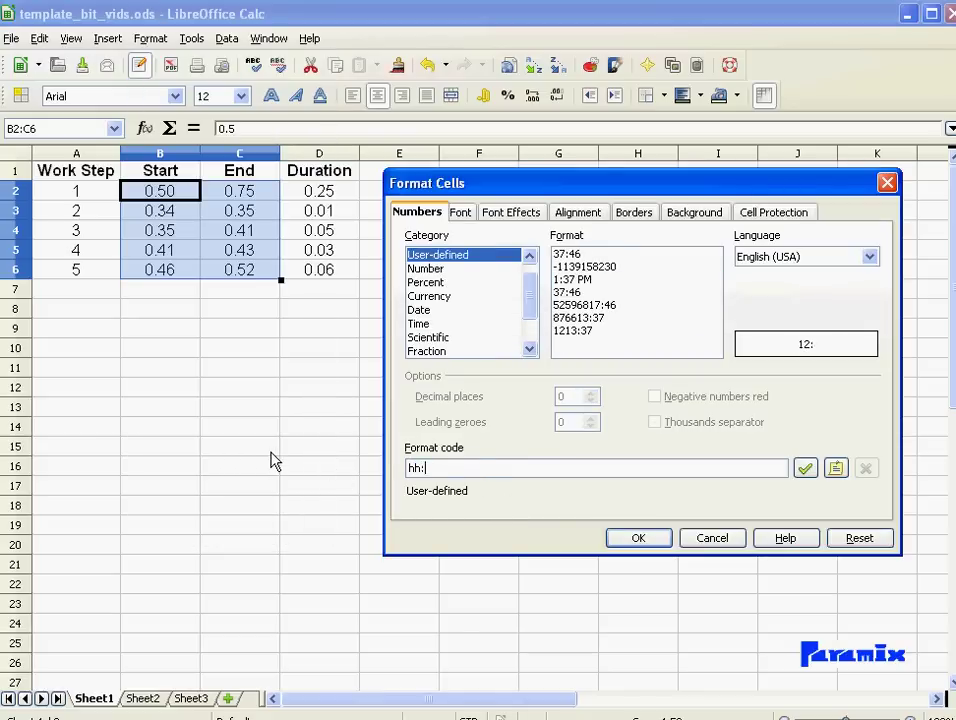
{"action": "left_click", "coordinate": [640, 542]}
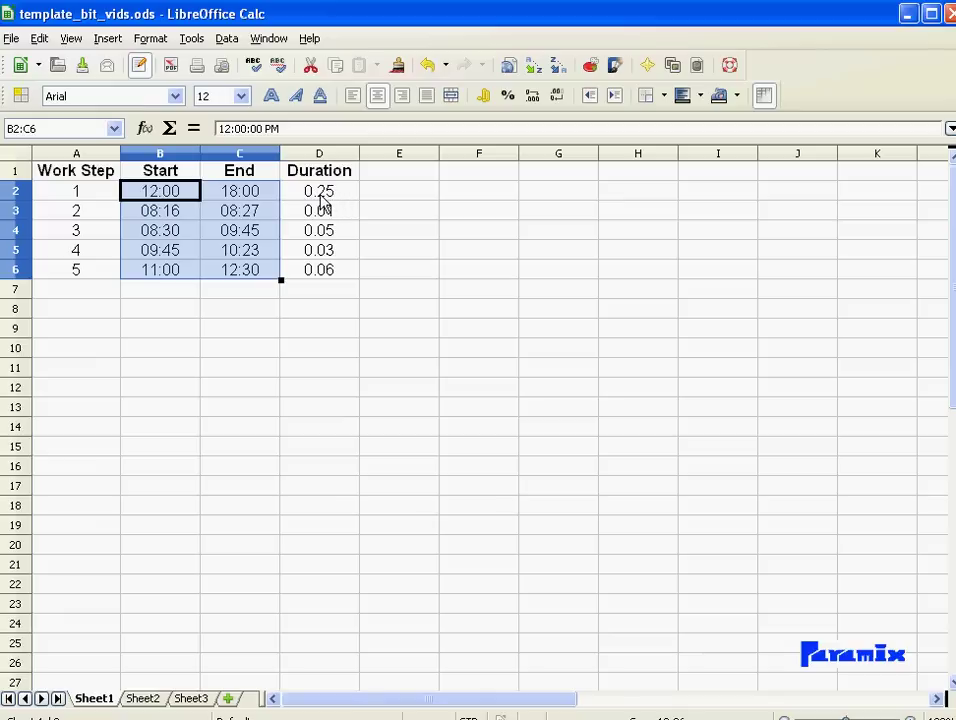
Format D2:D6 with [h]:mm, giving durations 6:00, 0:11, 1:15, 0:38 and 1:30.
{"action": "left_click_drag", "start_coordinate": [316, 194], "coordinate": [320, 271]}
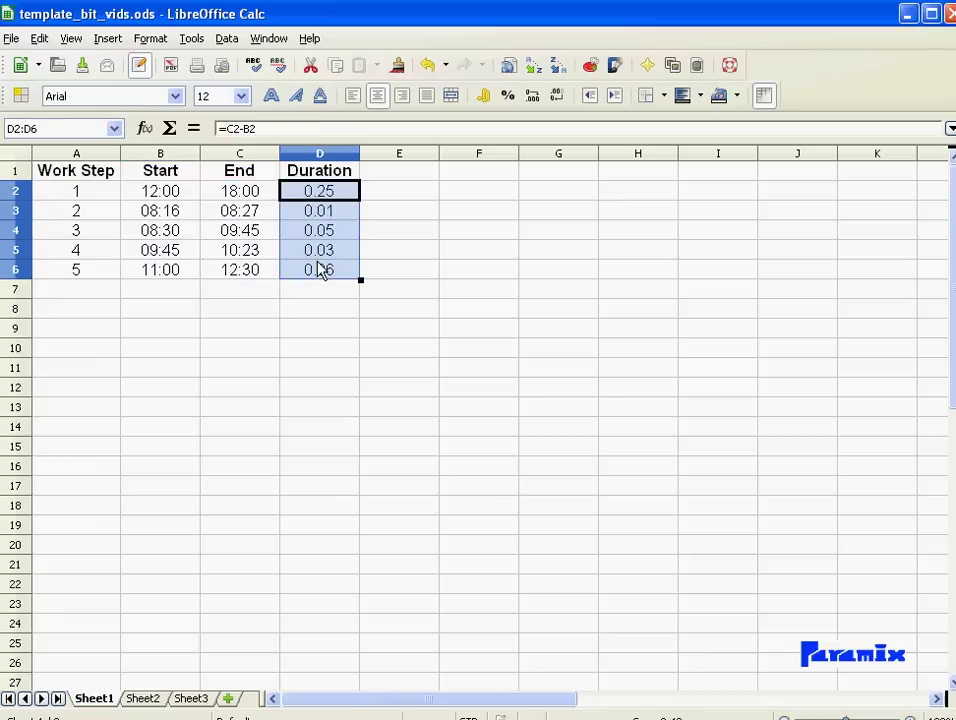
{"action": "left_click", "coordinate": [150, 38]}
{"action": "left_click", "coordinate": [176, 88]}
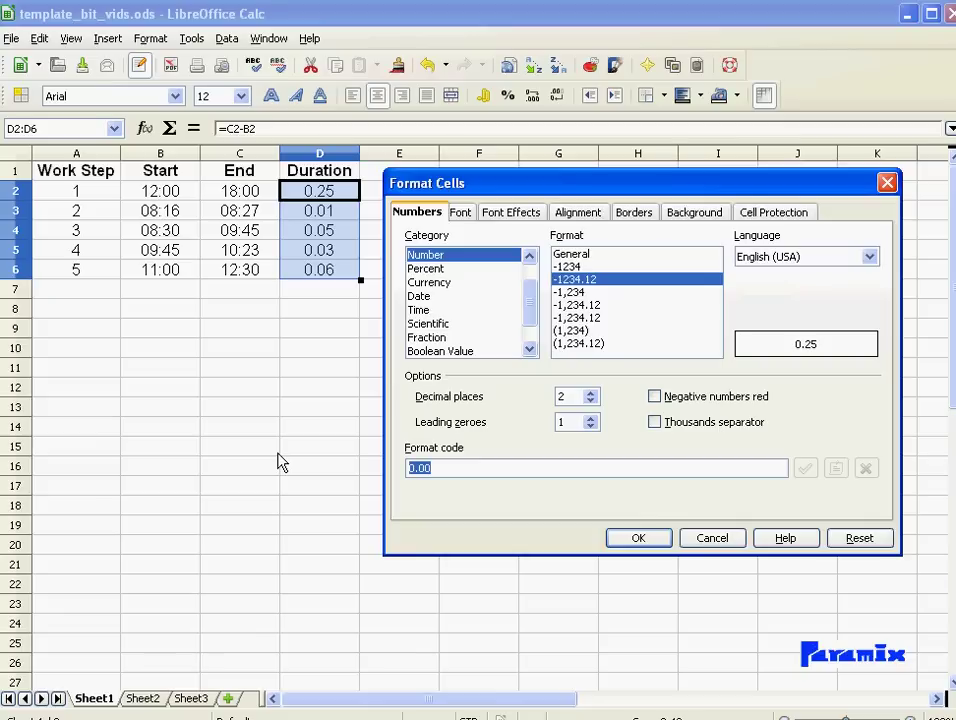
{"action": "type", "text": "[h]:mm"}
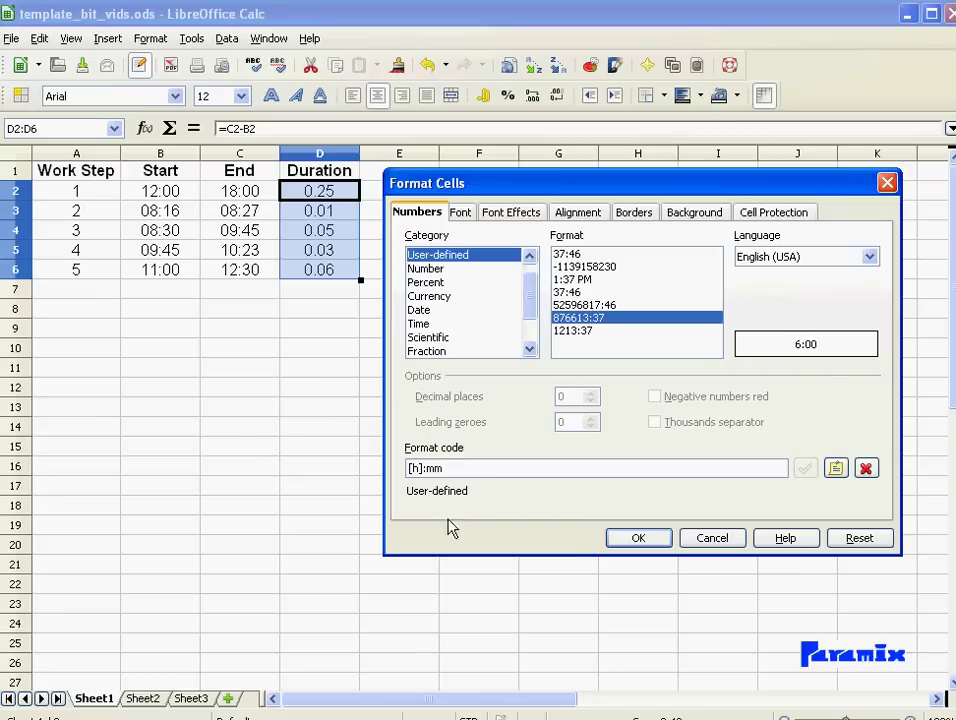
{"action": "left_click", "coordinate": [638, 537]}
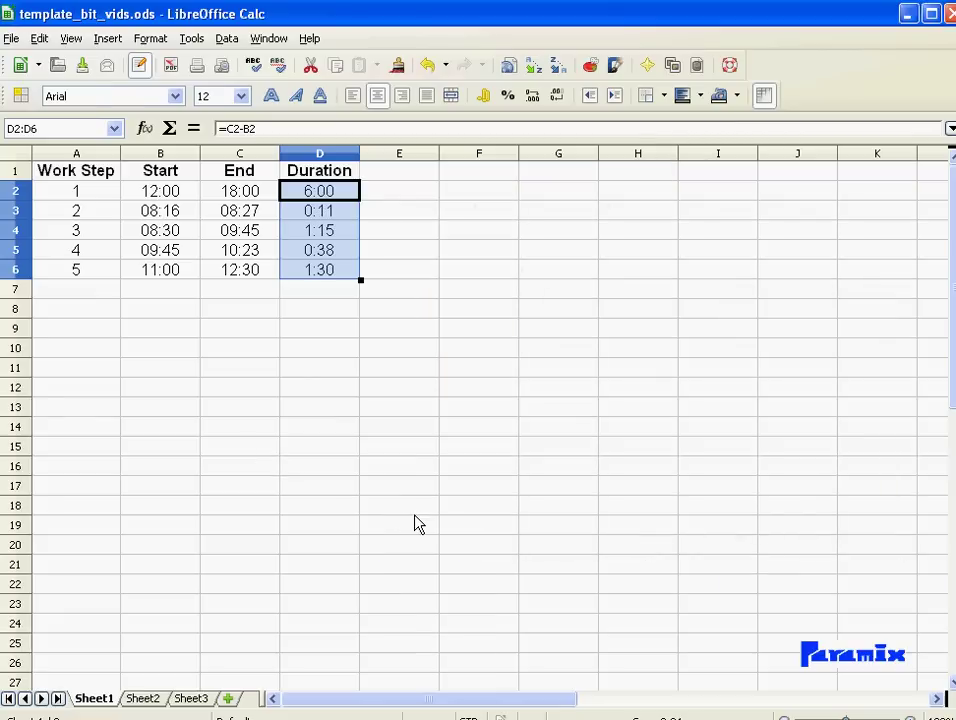